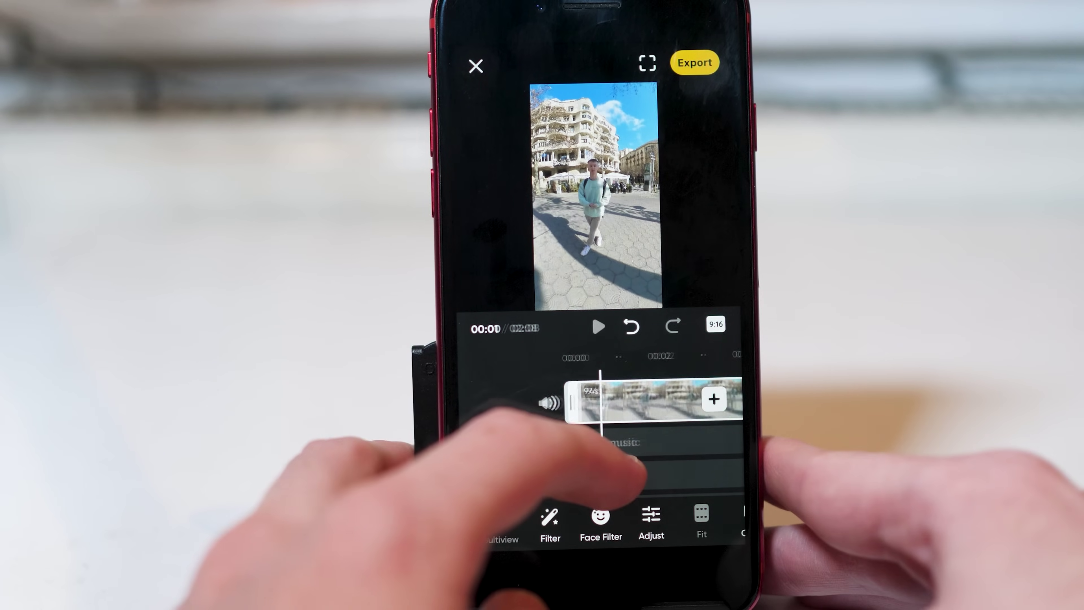
Add VID_046.insv to the video track near 00:06 and slide the music clip earlier.
left_click_drag(631, 465, 484, 448)
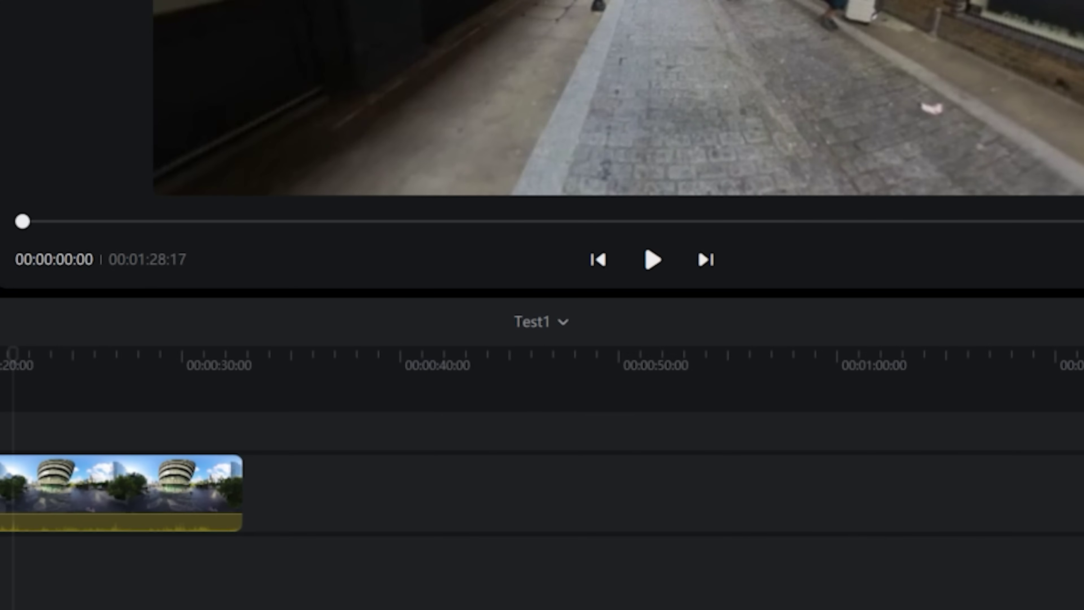
left_click_drag(64, 149, 355, 491)
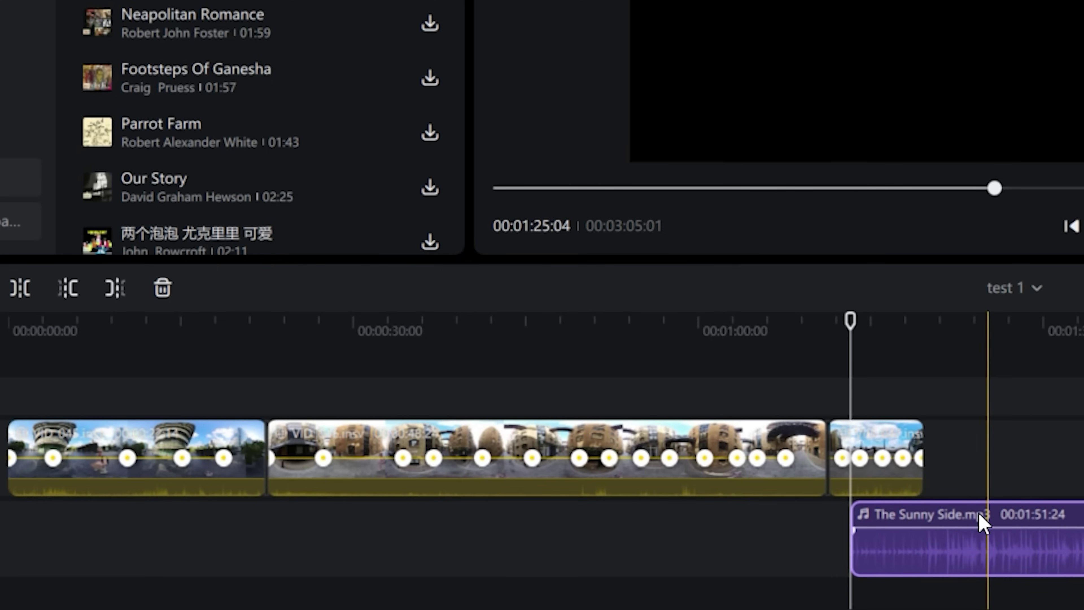
left_click_drag(979, 515, 98, 517)
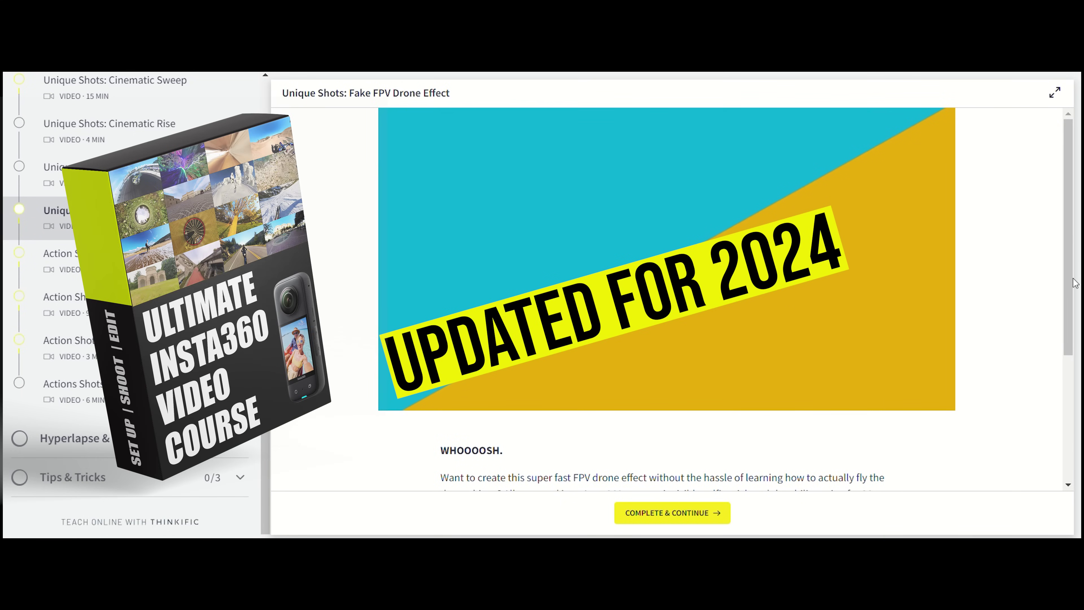
scroll(1070, 286, "down", 1)
scroll(1070, 285, "up", 1)
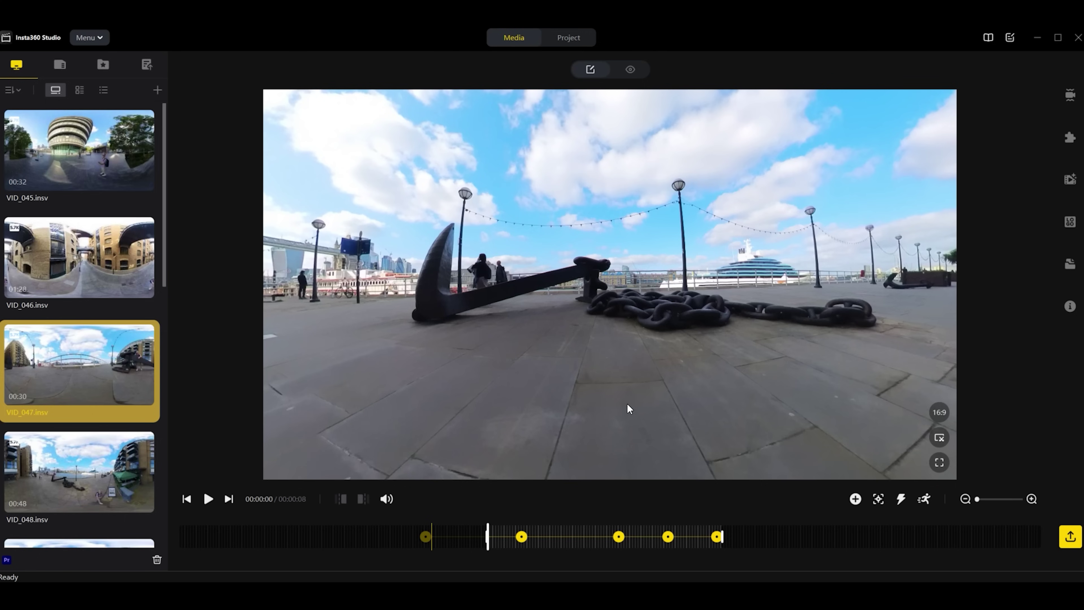
Add a VID_047 reframing keyframe at 00:00:02, then check Stabilization and return to the media library.
left_click_drag(752, 307, 647, 306)
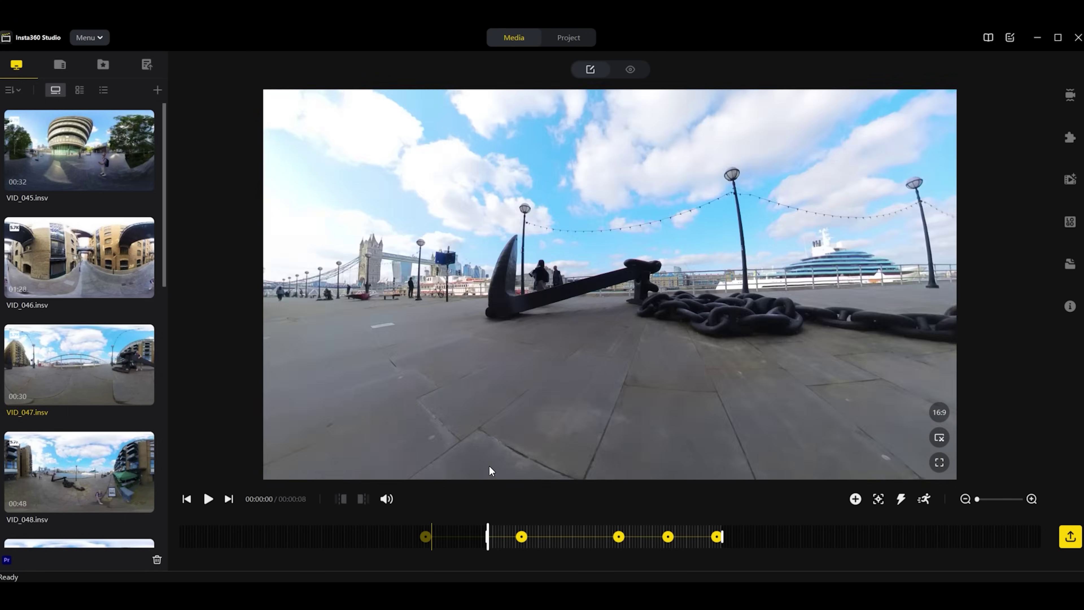
left_click(564, 532)
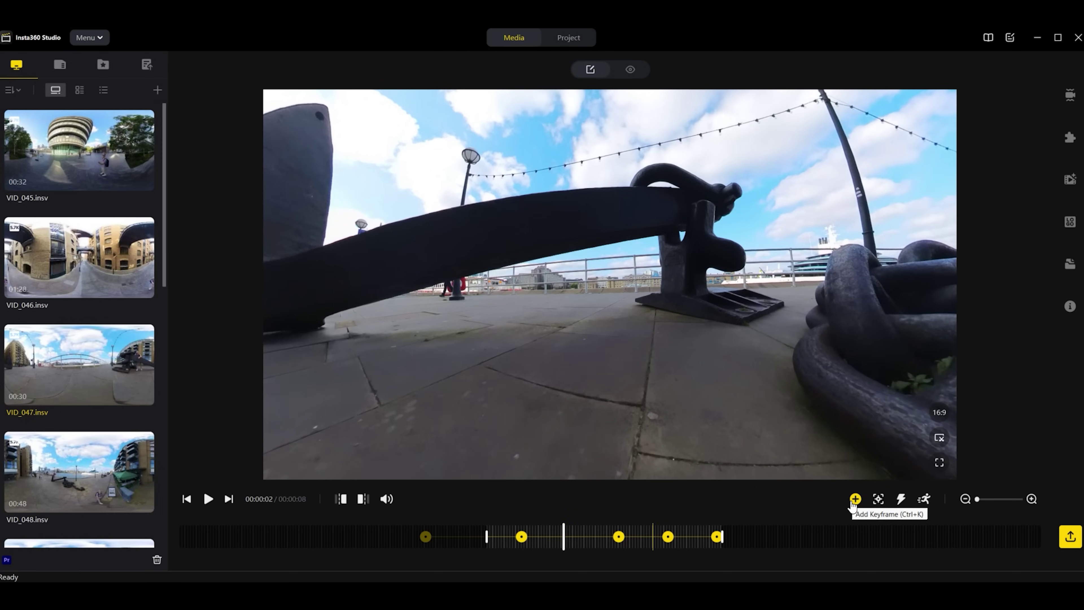
left_click(852, 500)
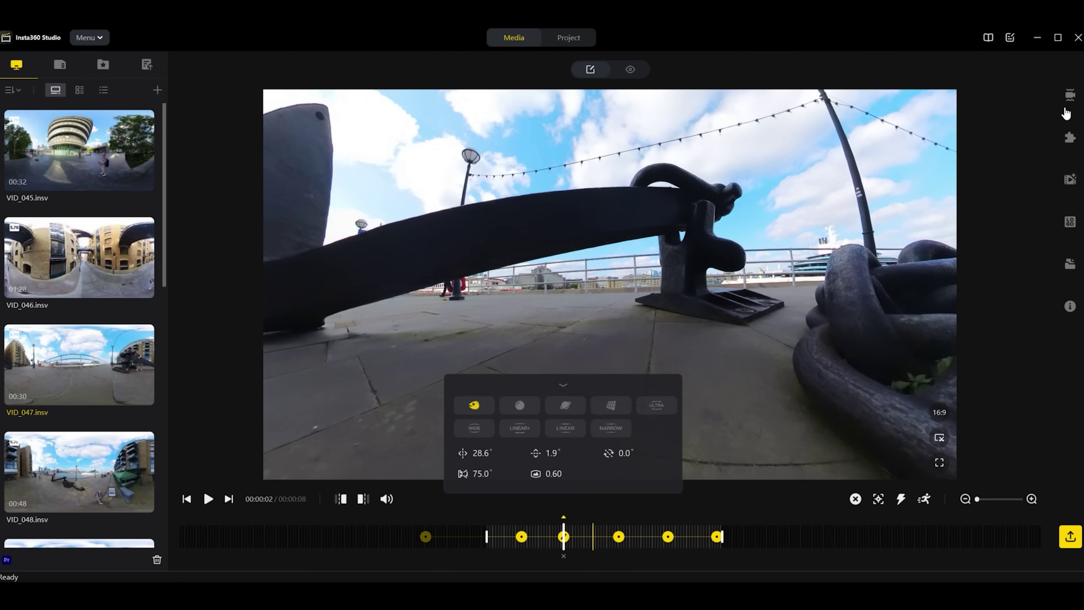
left_click(1068, 95)
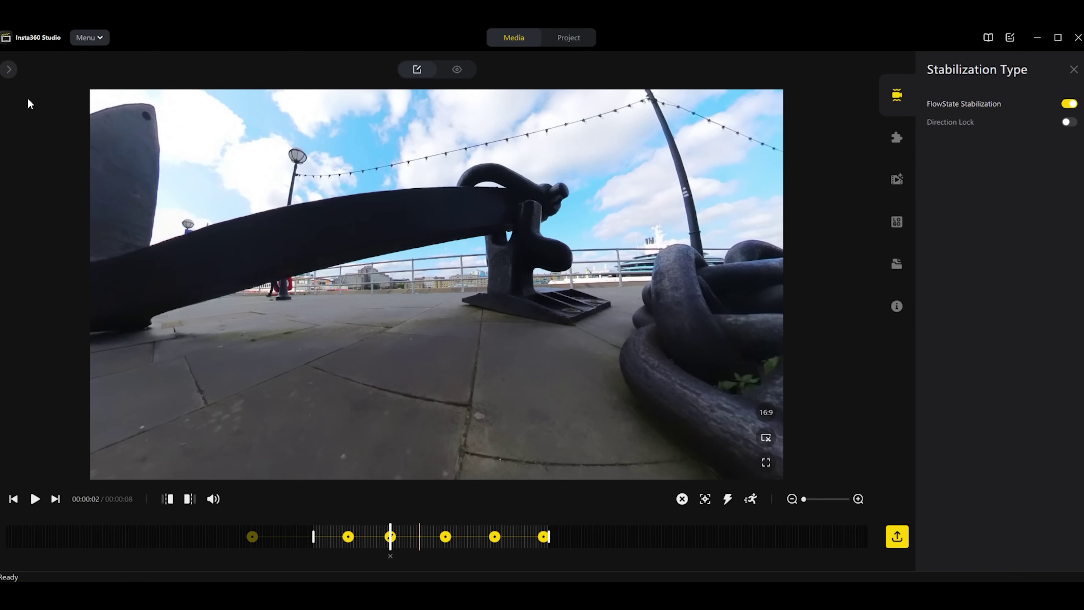
left_click(8, 69)
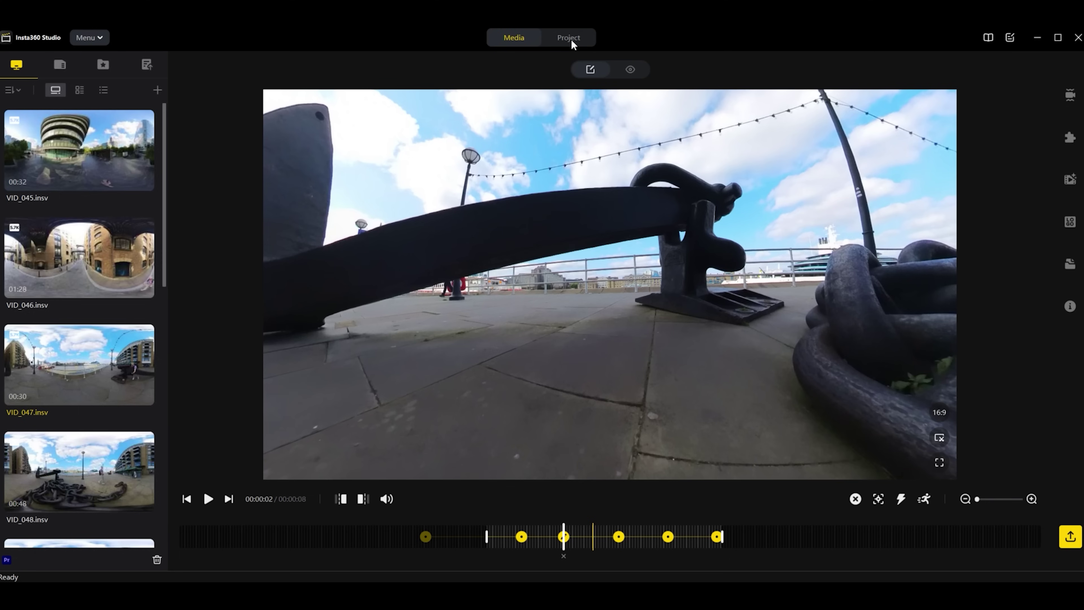
Switch to the project timeline and rotate the 360° preview toward the building.
left_click(616, 197)
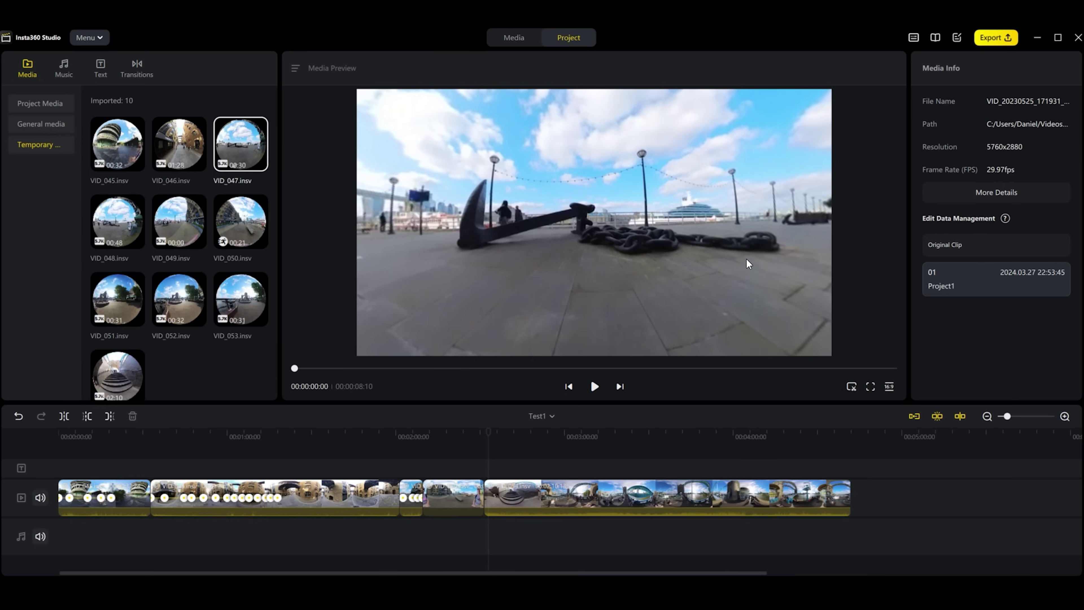
left_click_drag(675, 258, 764, 248)
left_click_drag(619, 255, 568, 244)
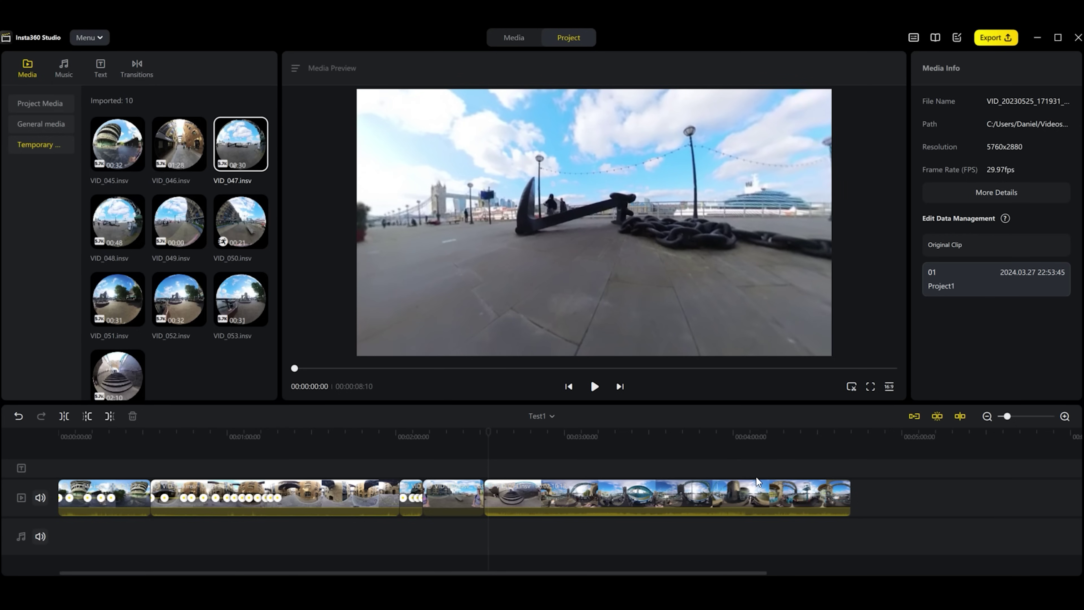
Delete the last clip and the long second clip from the Test1 timeline.
left_click(741, 487)
key("Delete")
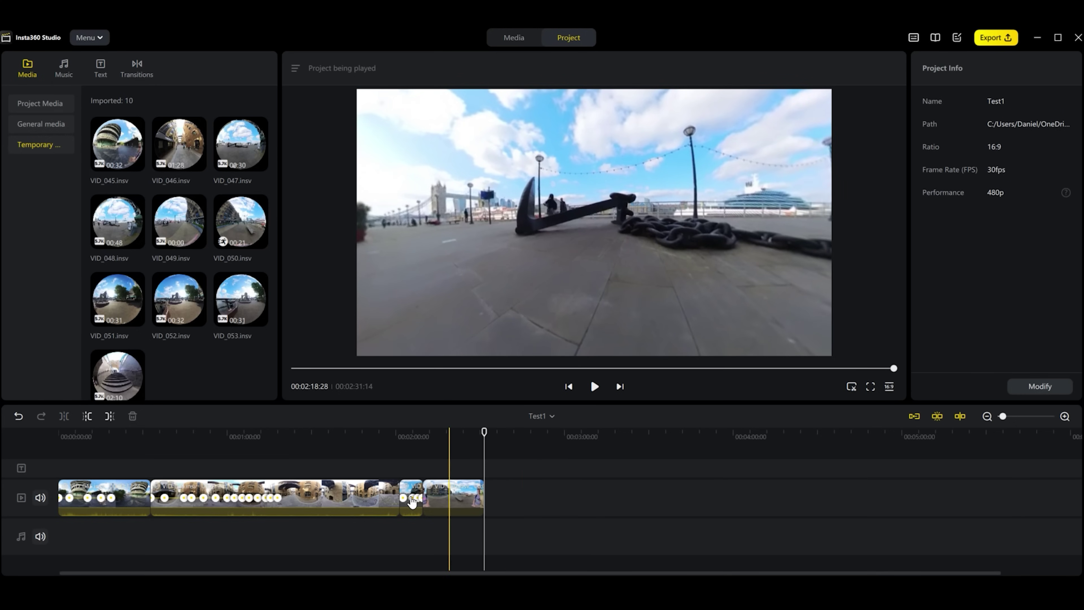
left_click(411, 500)
left_click(156, 500)
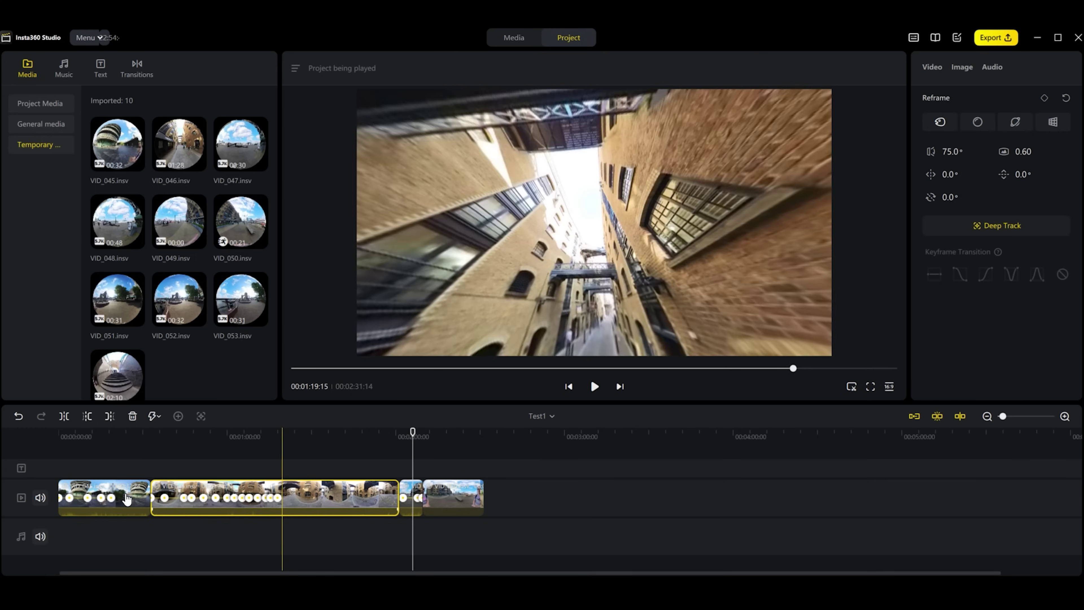
key("Delete")
Delete the remaining clips to empty the timeline, then browse General and Temporary media.
left_click(127, 499)
key("Delete")
left_click(135, 495)
key("Delete")
left_click(66, 482)
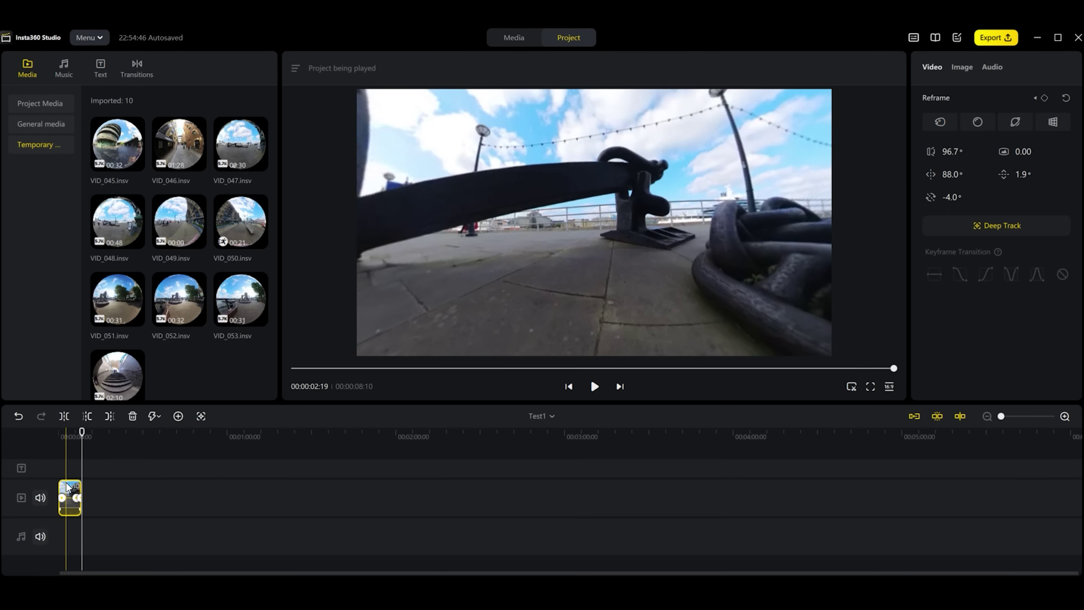
key("Delete")
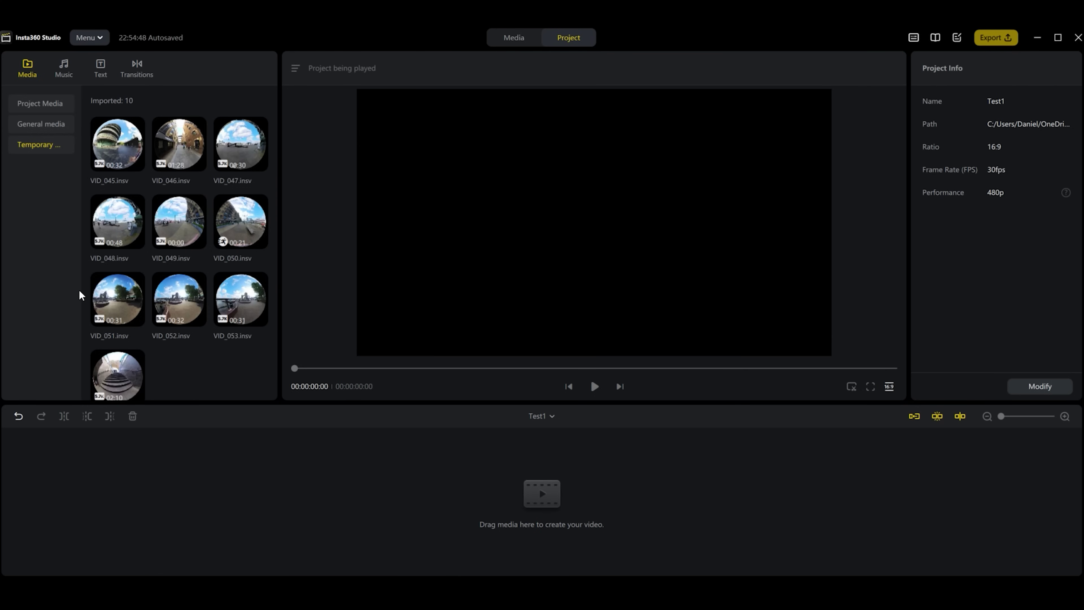
left_click(42, 122)
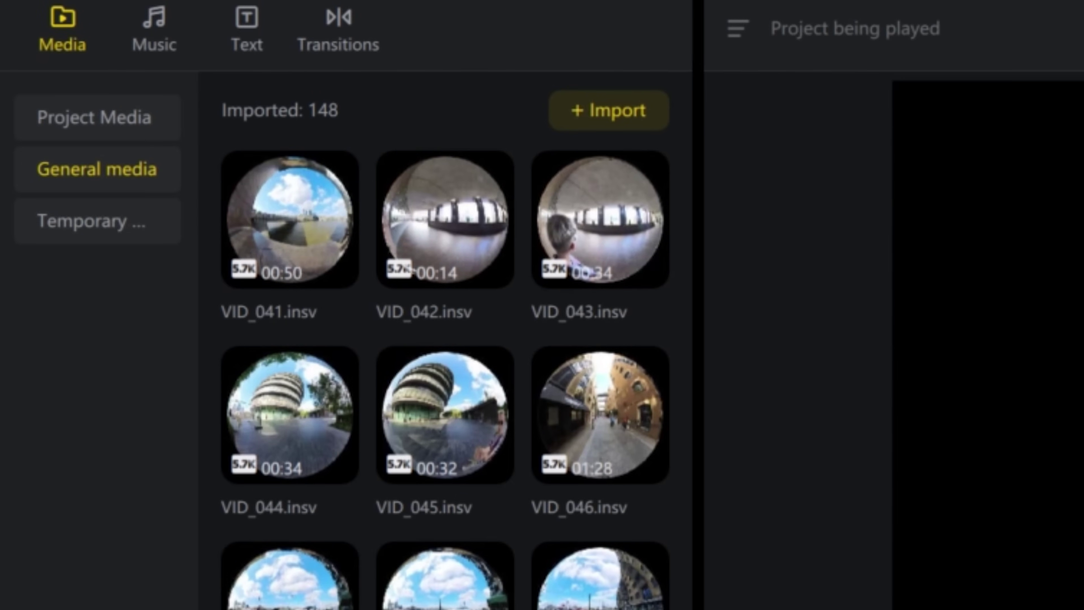
left_click(65, 229)
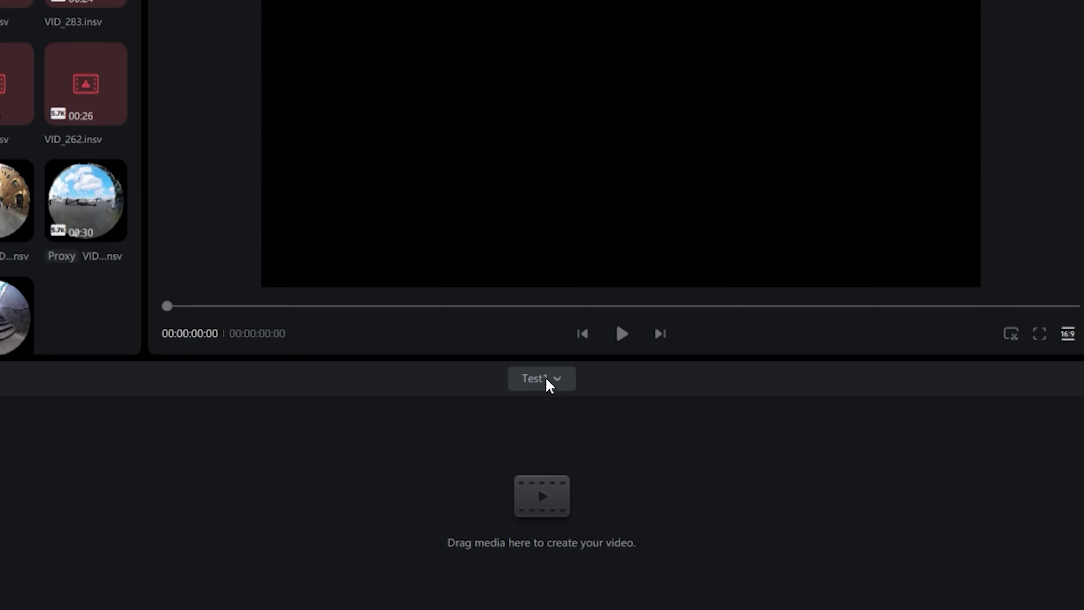
Start a new 16:9, No-proxy project, then cancel it and stay in Test1.
left_click(545, 376)
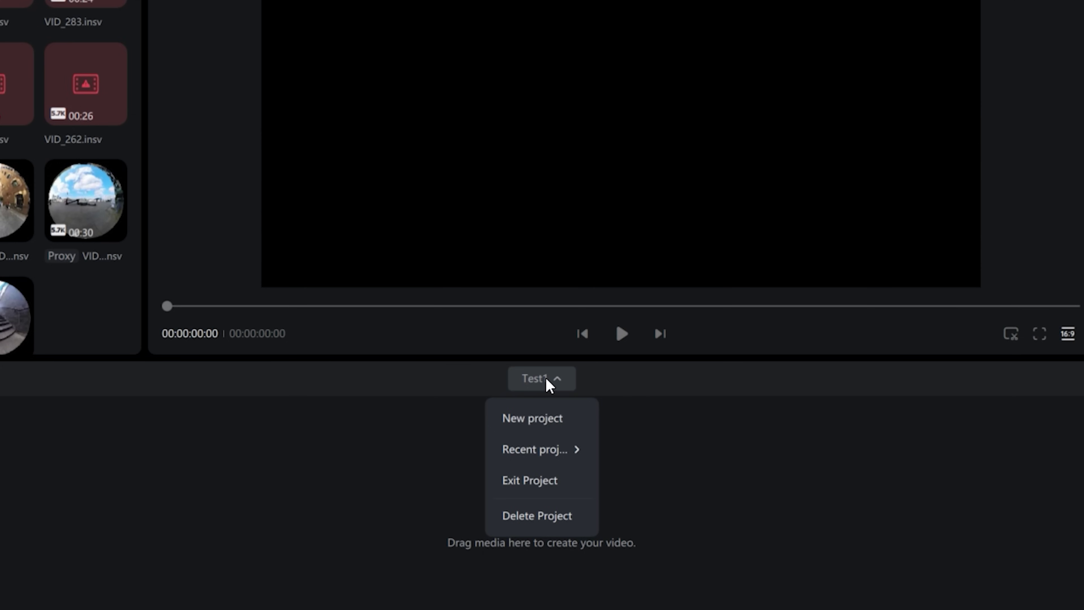
left_click(549, 418)
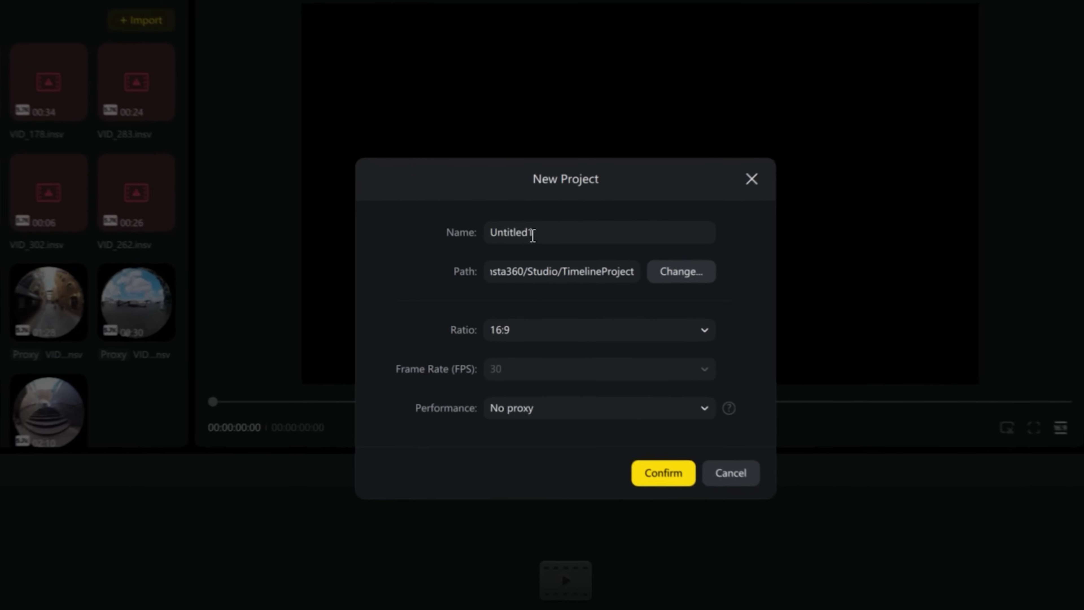
left_click(521, 333)
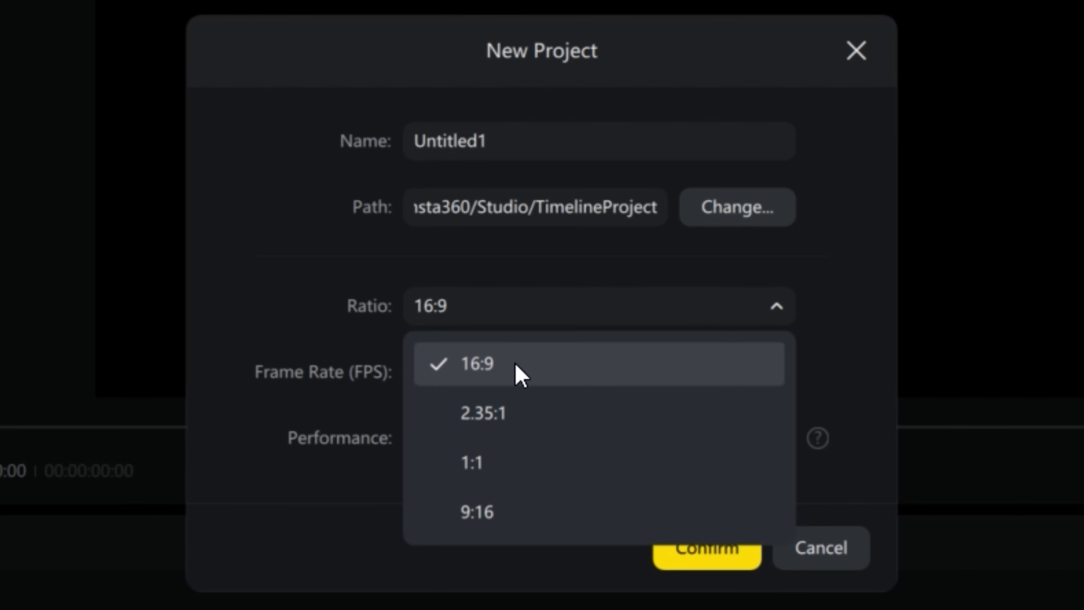
left_click(532, 315)
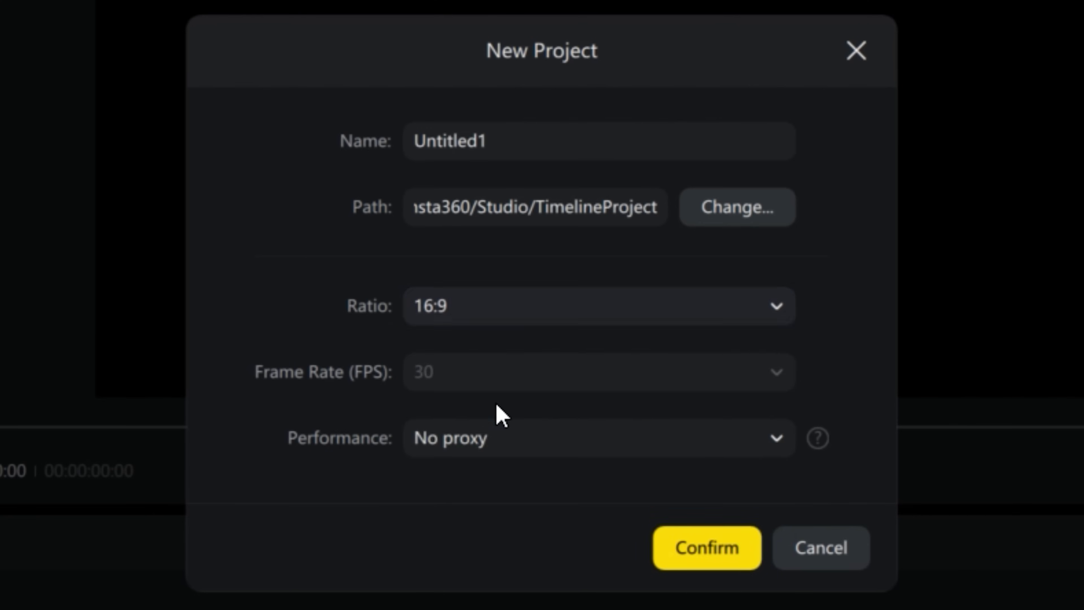
left_click(451, 442)
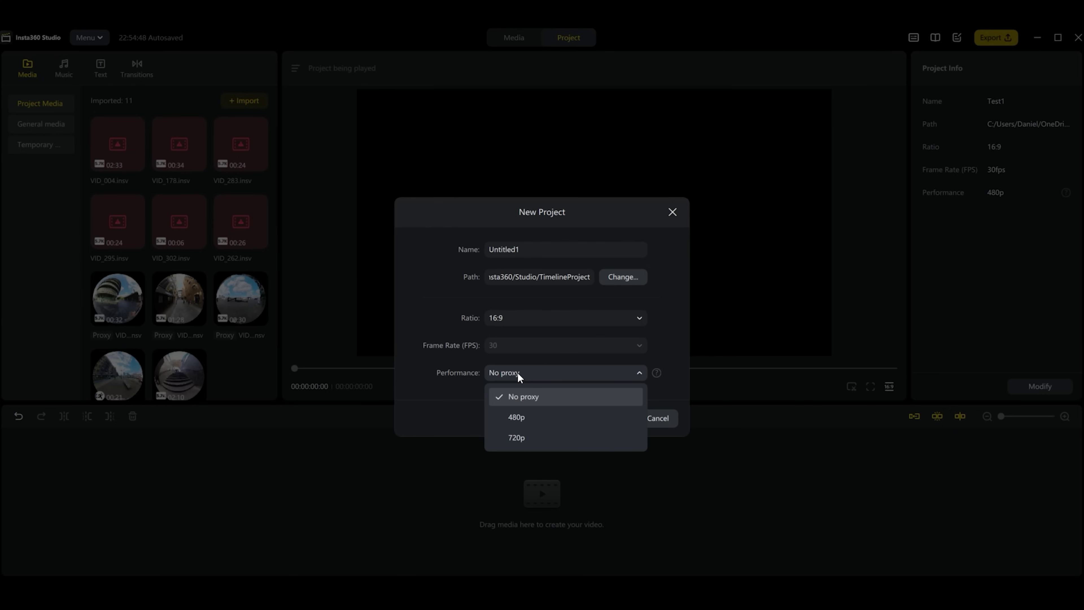
left_click(516, 373)
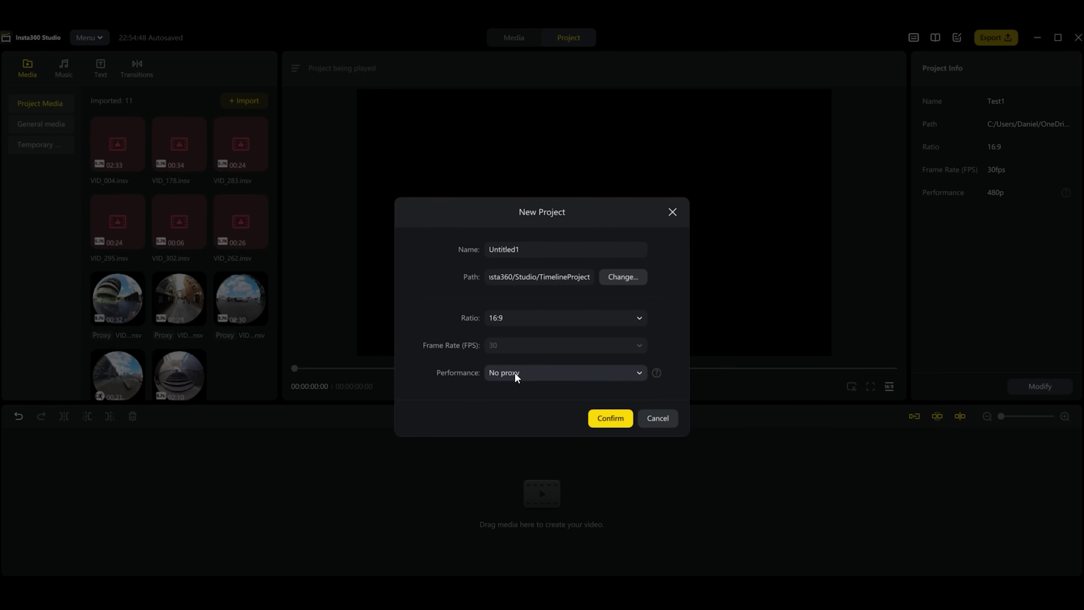
left_click(658, 422)
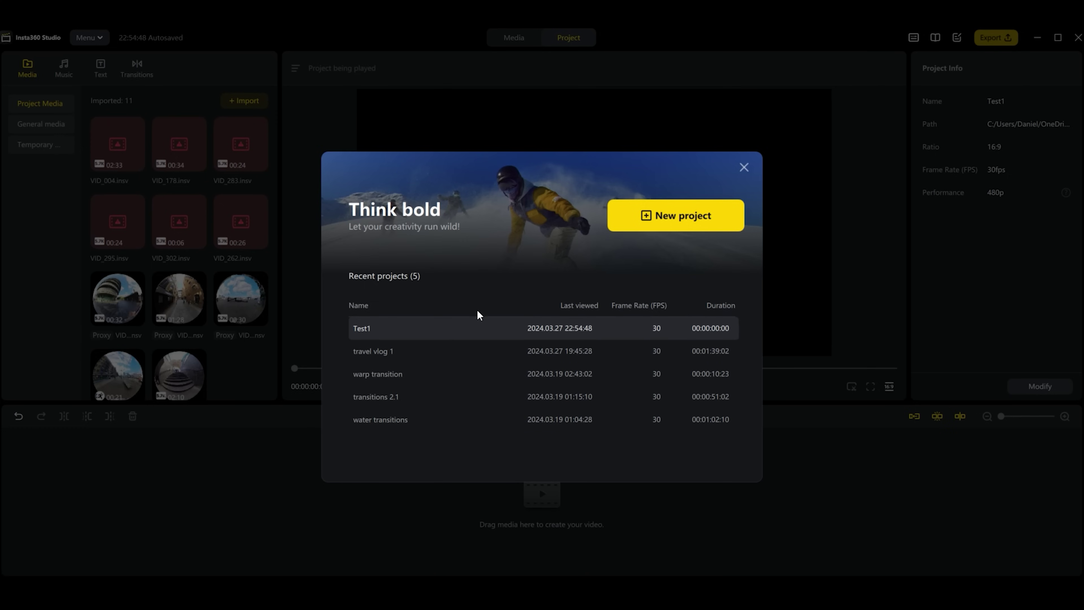
left_click(744, 167)
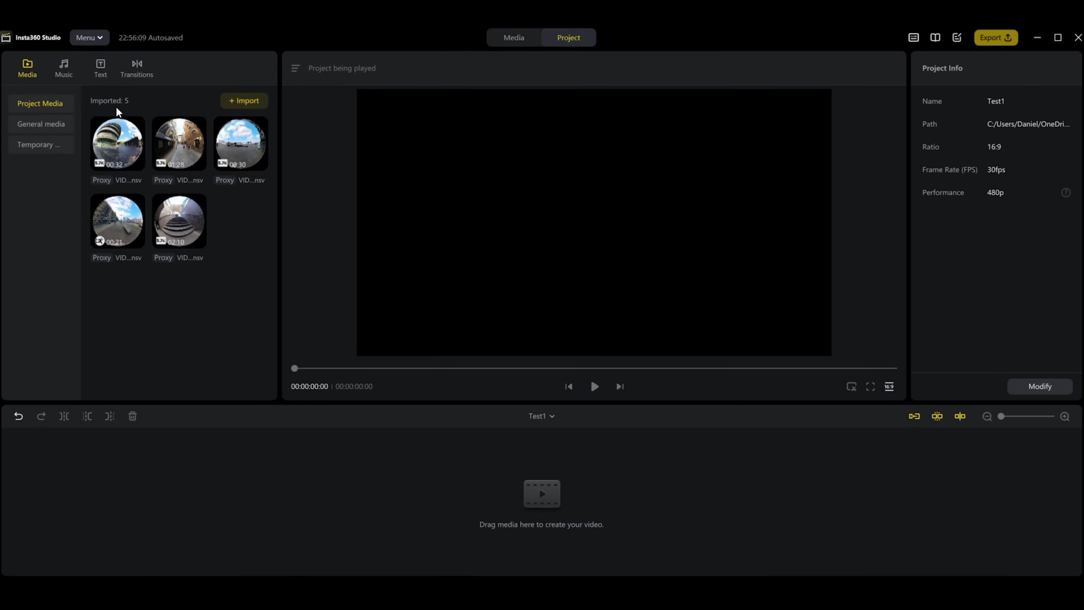
Add the 32-second VID_045.insv to the timeline and adjust its 360° view angle.
mouse_move(120, 164)
left_click_drag(121, 139, 85, 495)
left_click_drag(584, 221, 545, 244)
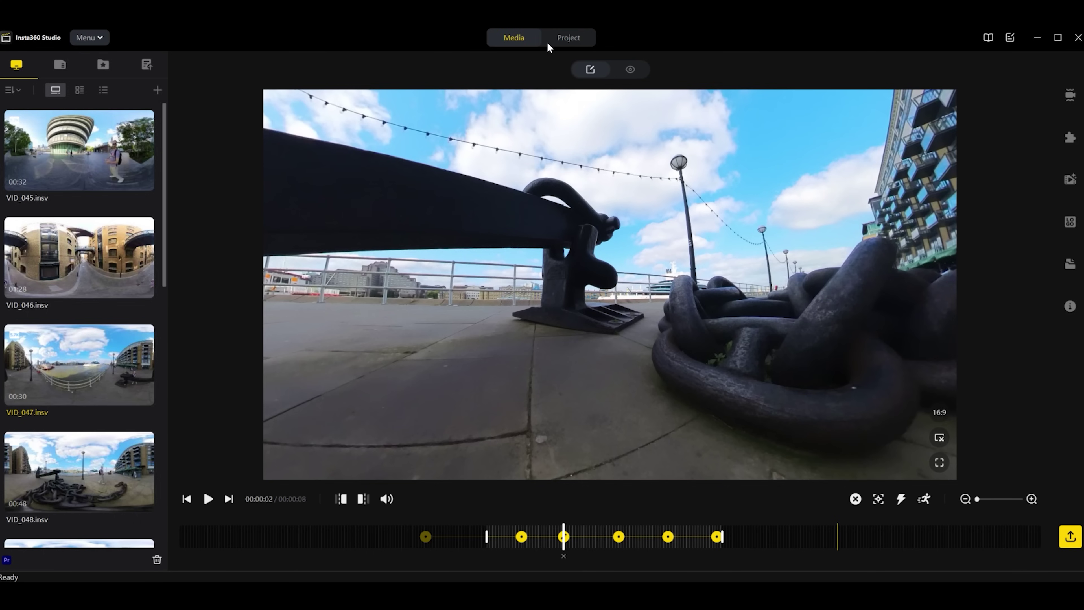
left_click(549, 40)
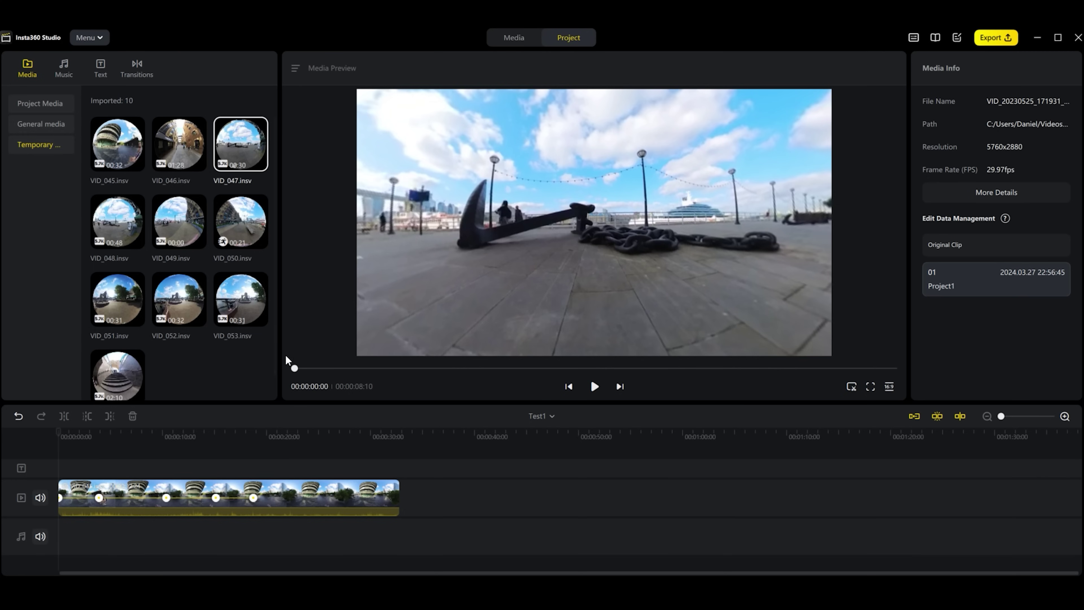
At 20:18, reframe the first clip to about 72° FOV, 54° pan, looking straight down.
left_click(304, 505)
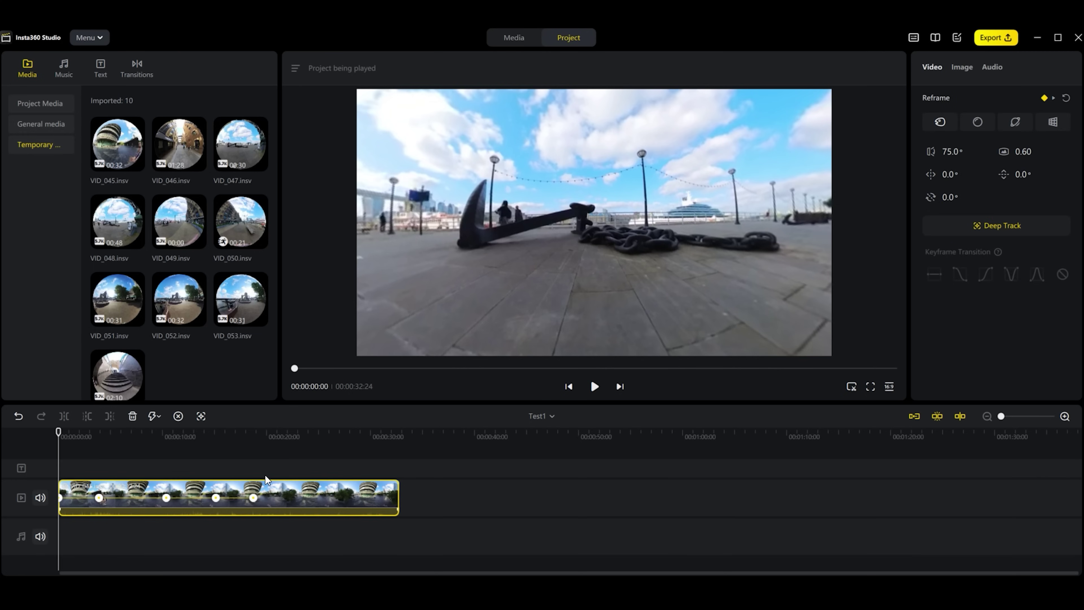
left_click(272, 460)
left_click(277, 504)
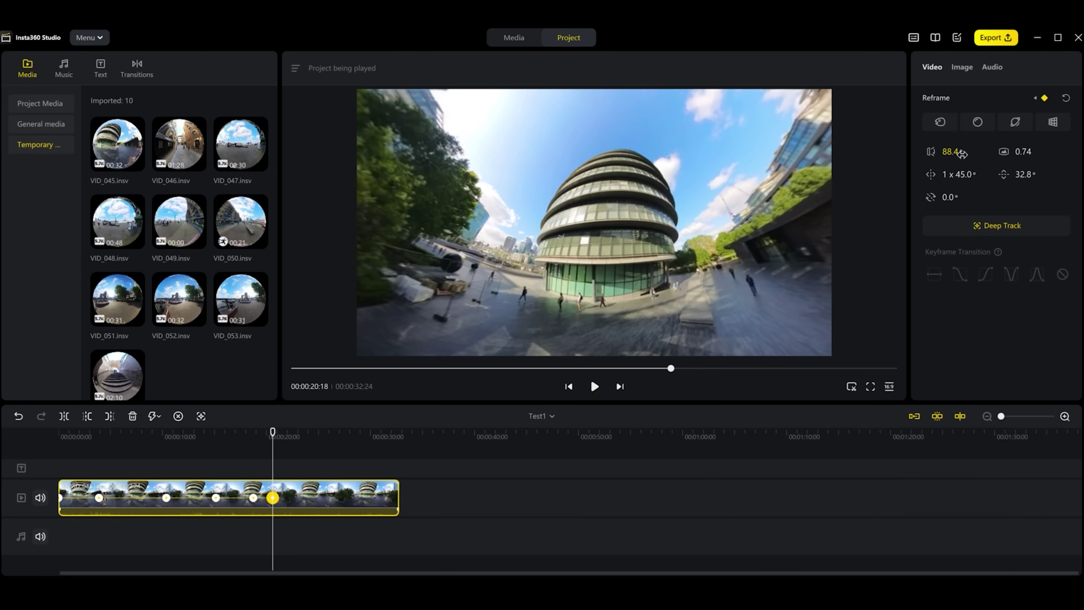
left_click_drag(747, 314, 524, 335)
left_click_drag(960, 174, 972, 174)
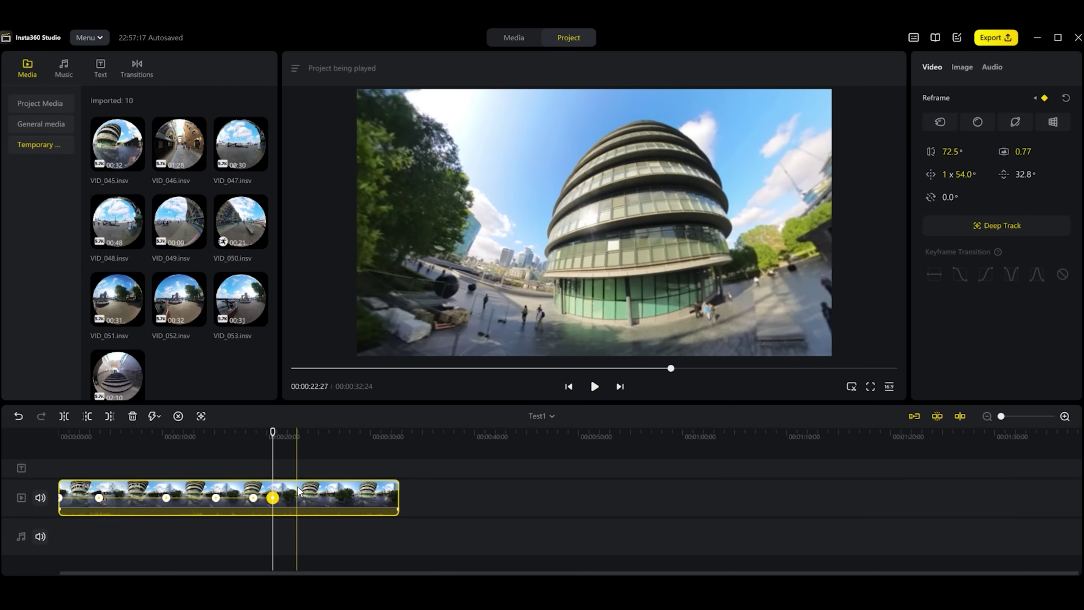
left_click_drag(625, 198, 448, 342)
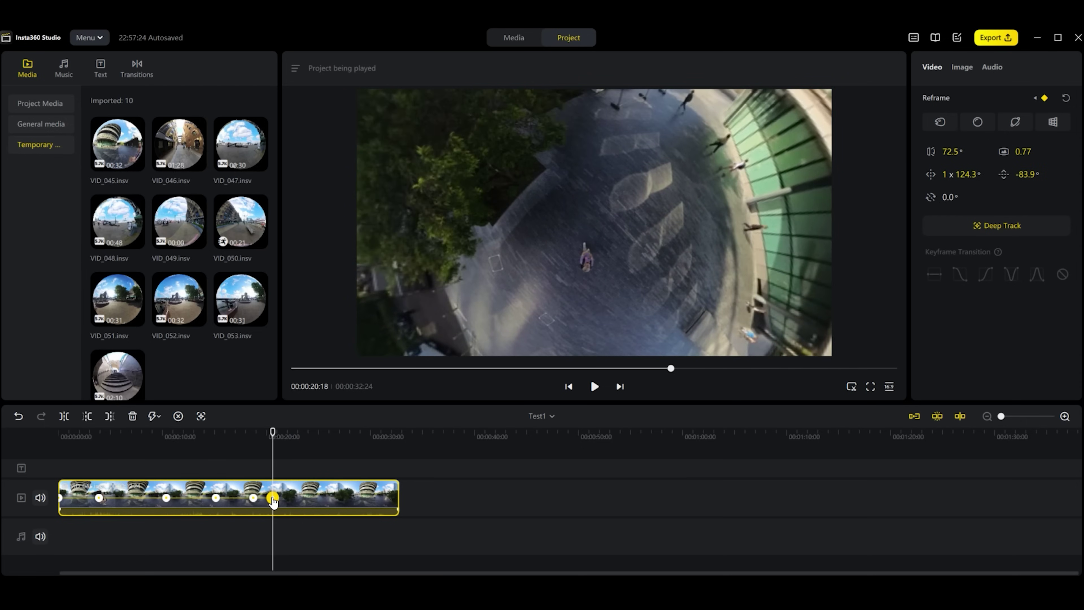
At 22:08, tilt the view back up to the trees and buildings.
key("space")
left_click_drag(615, 359, 789, 391)
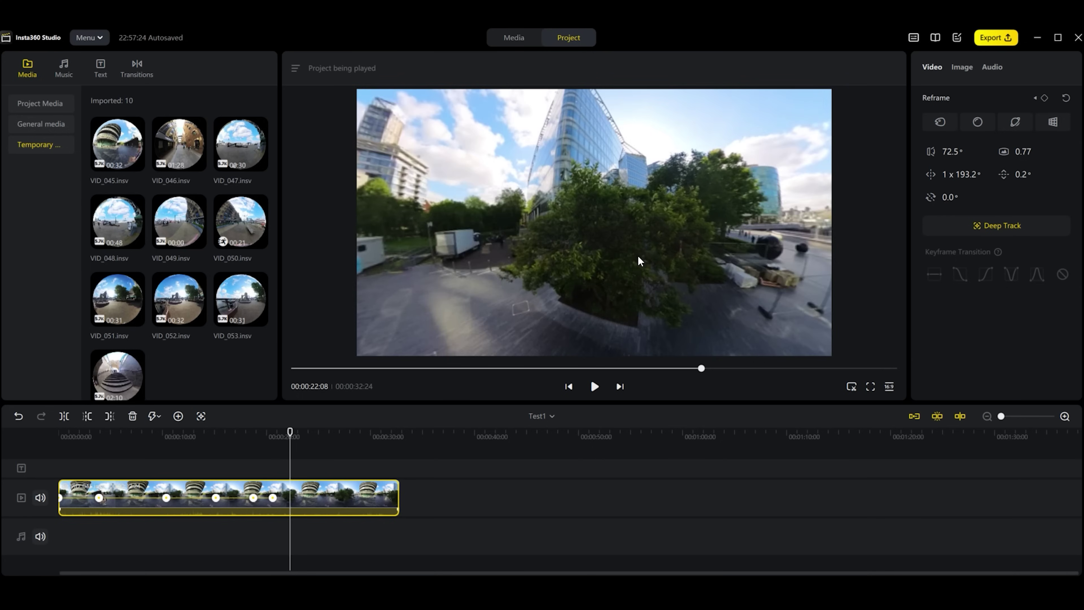
left_click_drag(638, 260, 650, 294)
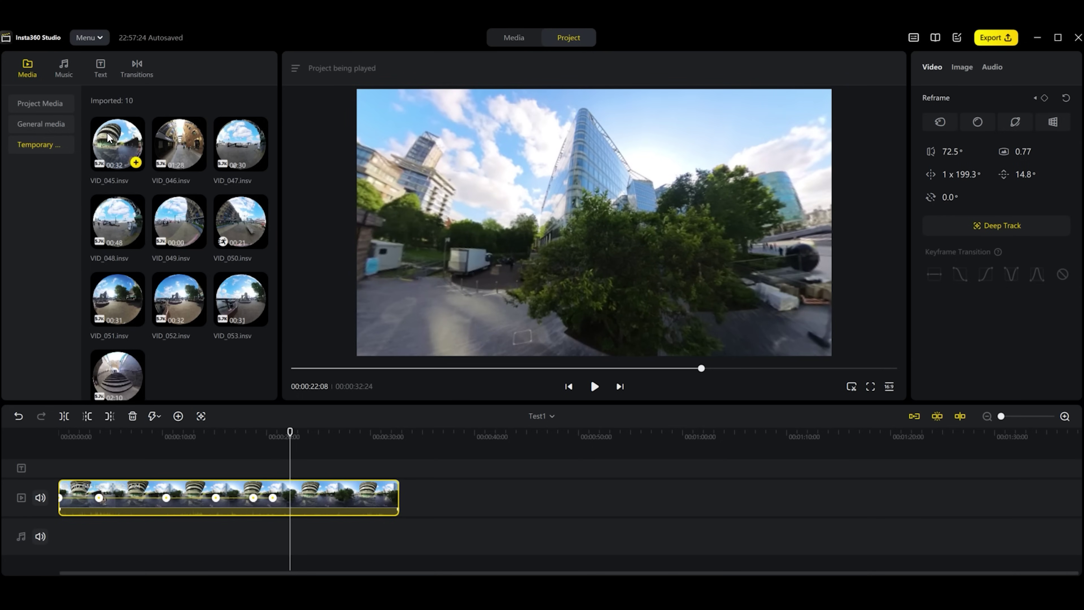
mouse_move(182, 140)
Append VID_046, VID_047 and VID_051 after the first clip, zooming the timeline out to fit.
left_click(181, 138)
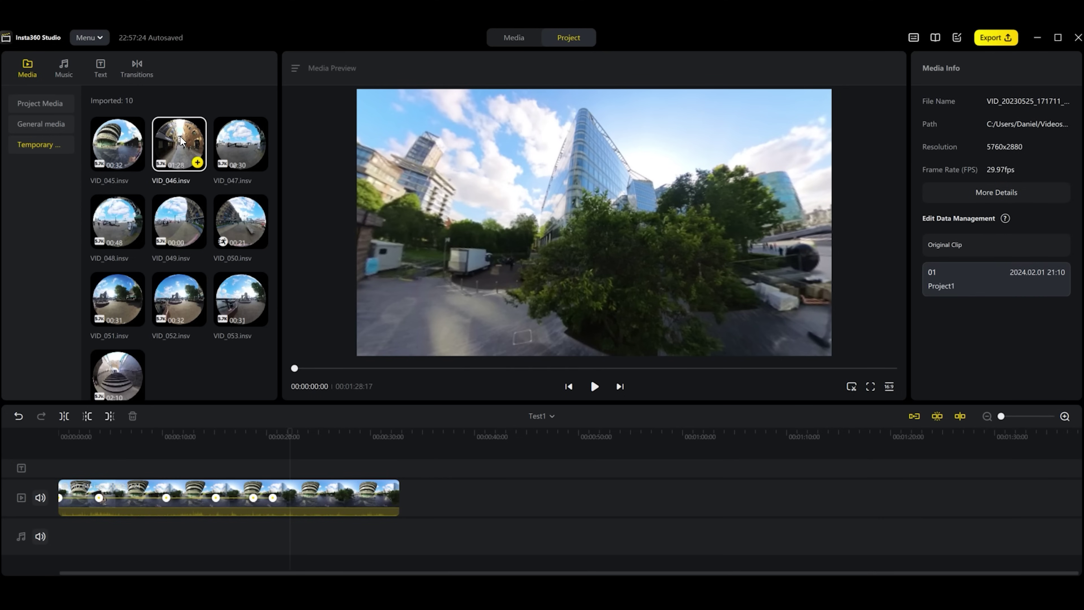
left_click_drag(180, 136, 451, 492)
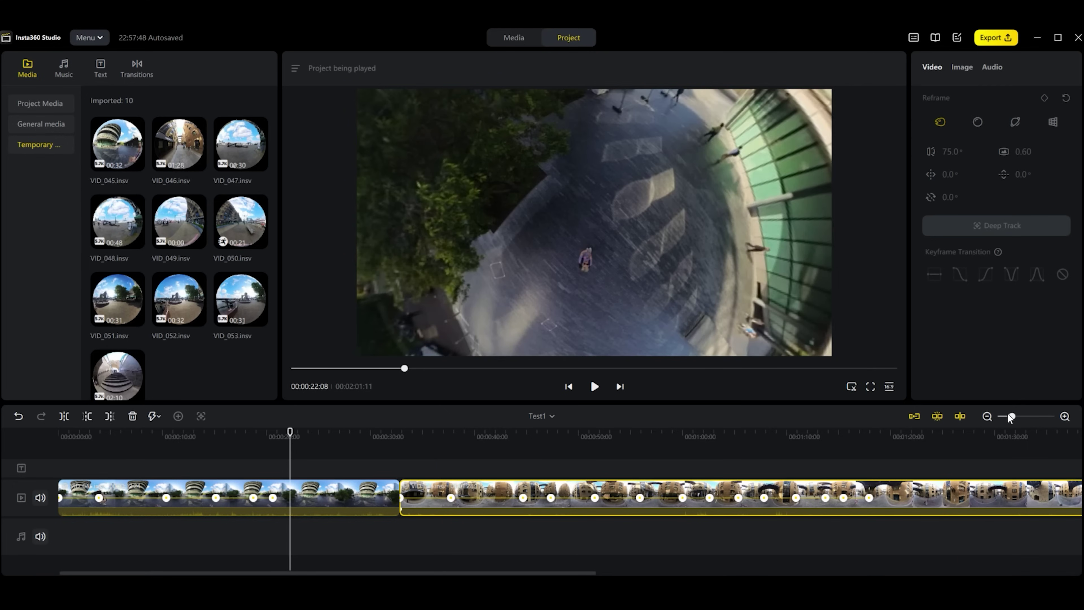
left_click(1011, 415)
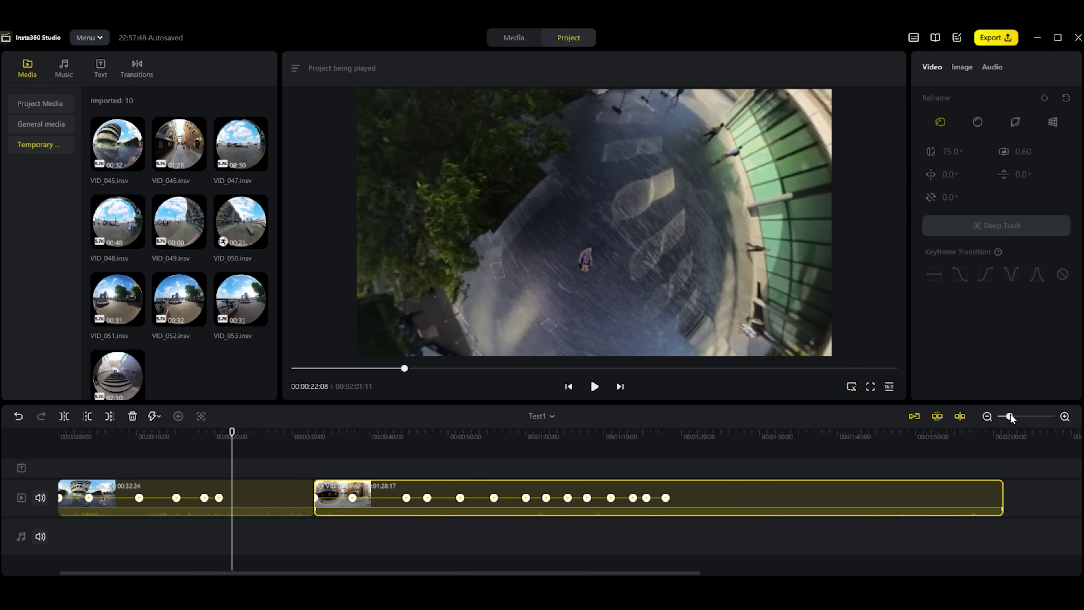
left_click_drag(1009, 414, 1005, 414)
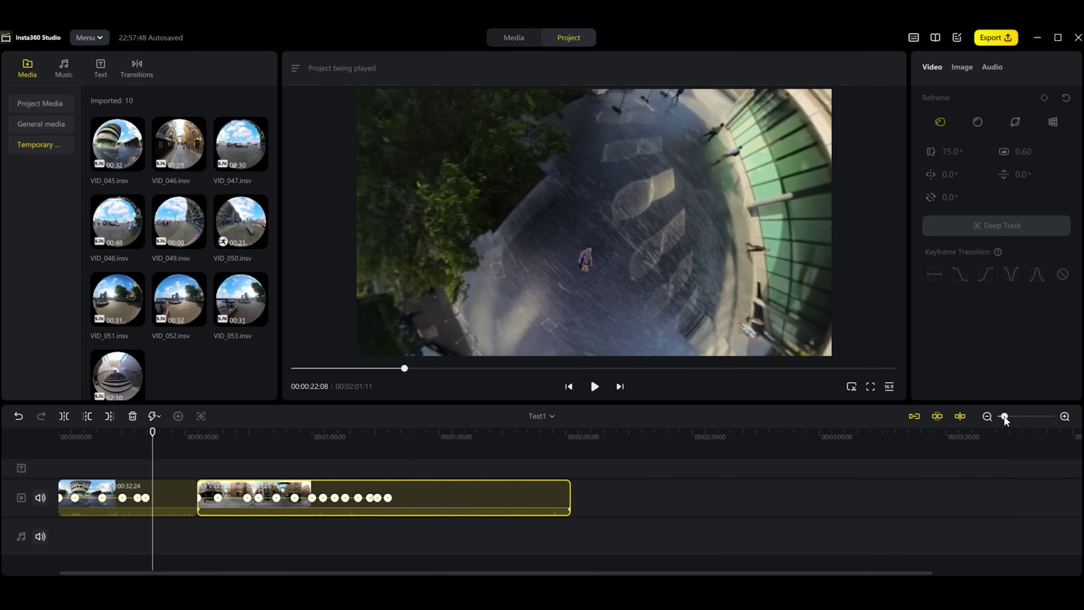
mouse_move(236, 160)
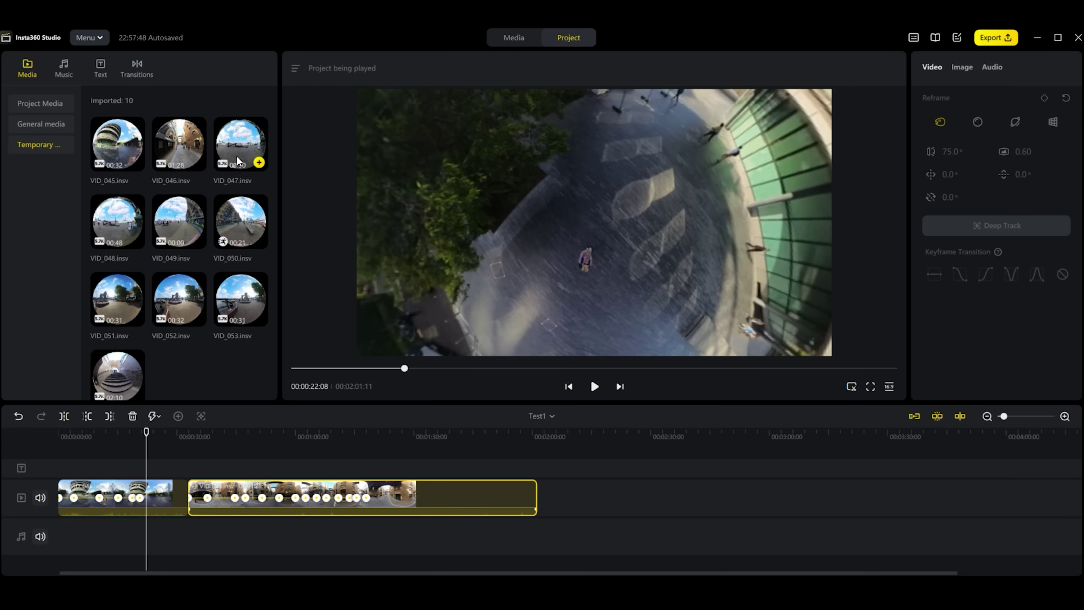
left_click_drag(267, 193, 549, 490)
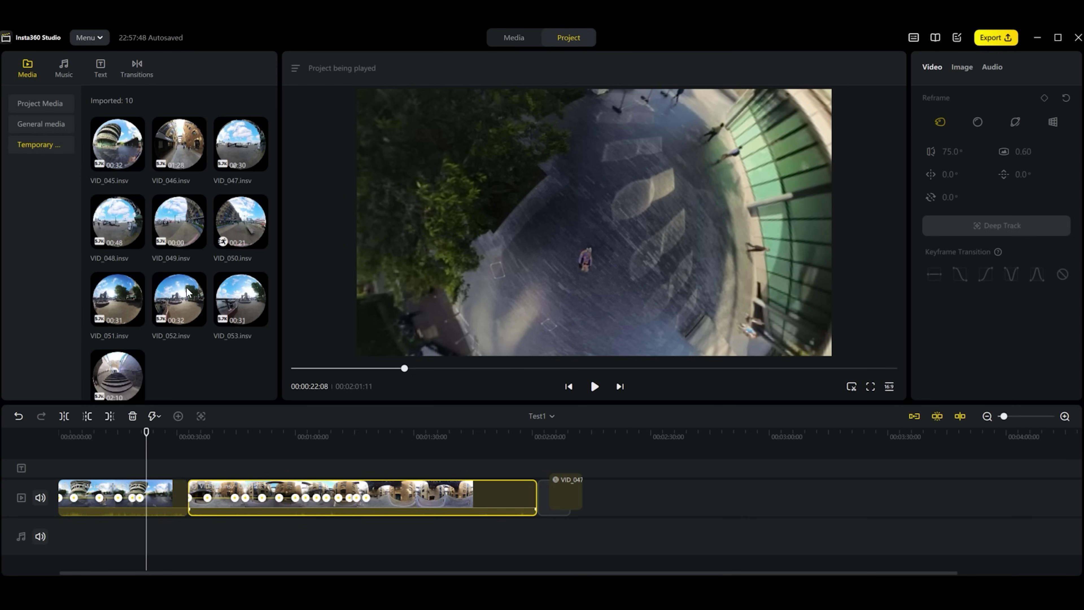
left_click_drag(114, 301, 618, 494)
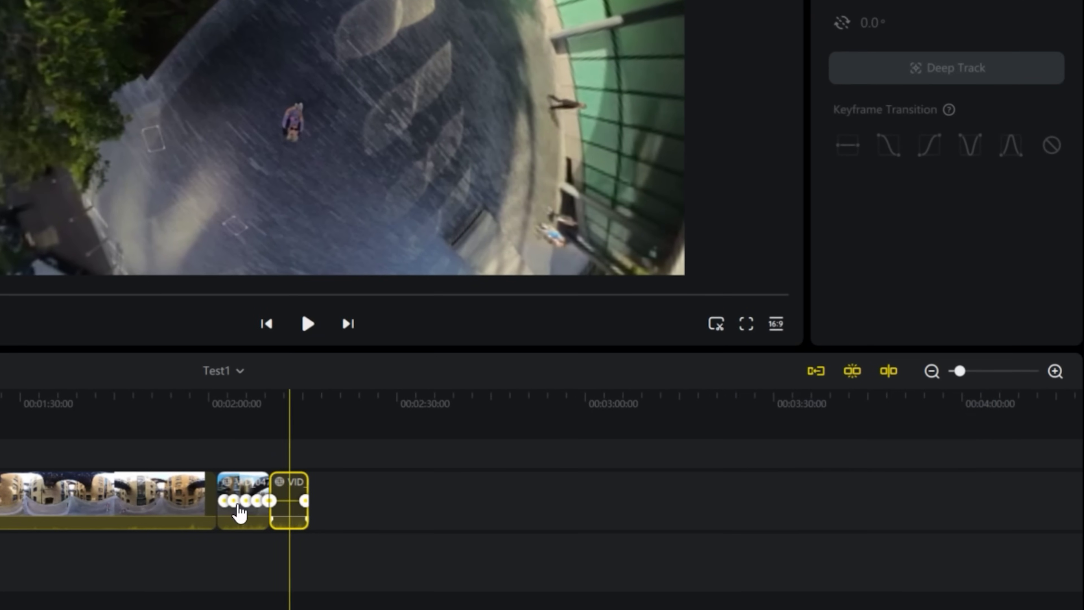
left_click_drag(240, 512, 864, 397)
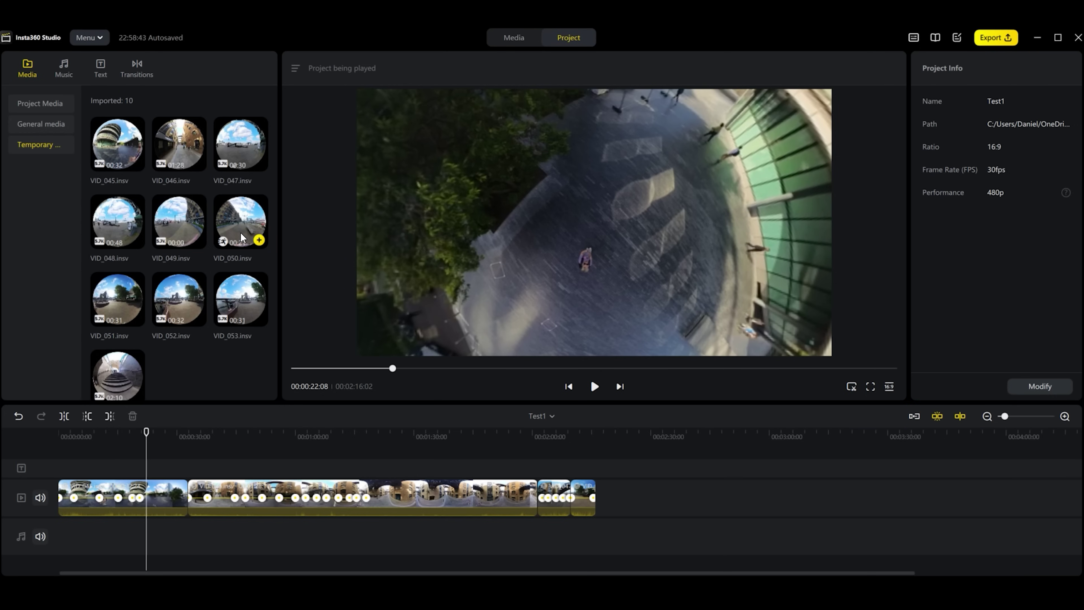
Add VID_050 to the end of the timeline and review playback up to 00:00:36:29.
left_click_drag(240, 236, 741, 489)
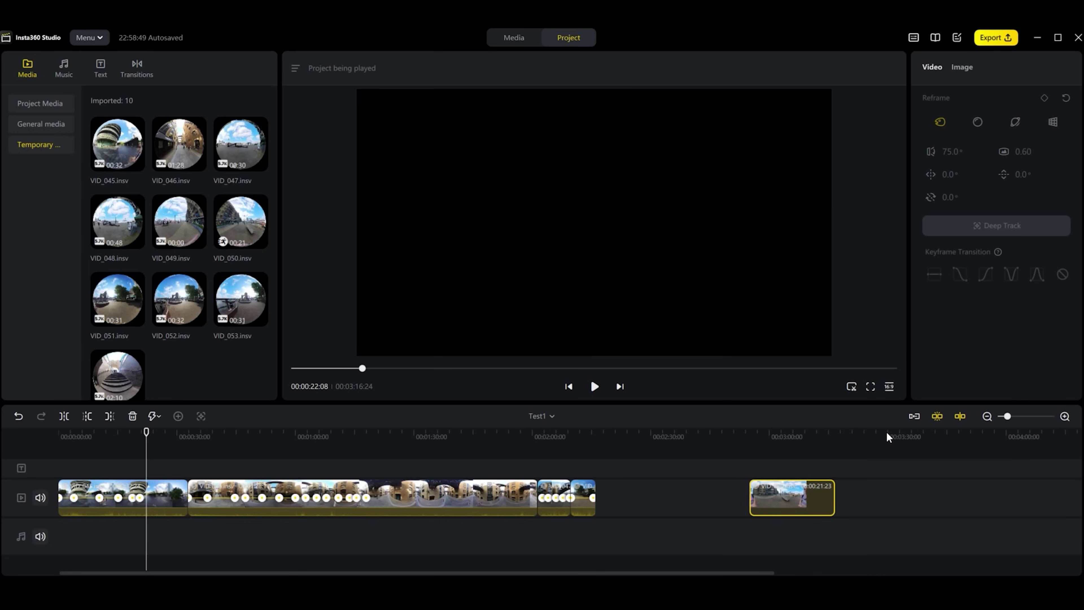
key("space")
left_click(910, 412)
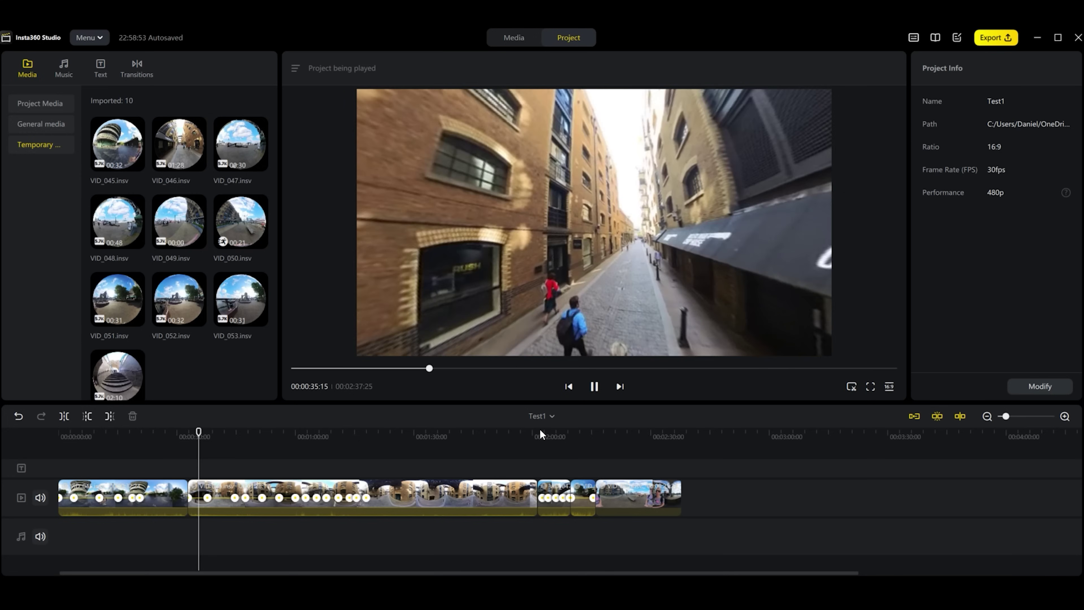
left_click(594, 386)
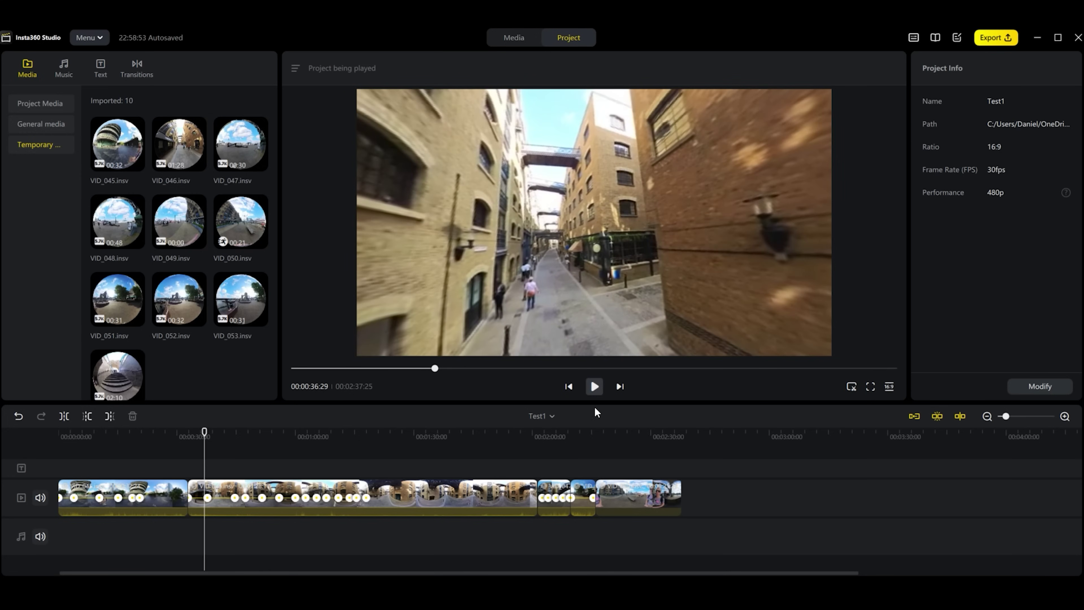
Trim the first clip to end at 26:00 and the second at 31:20.
left_click(168, 492)
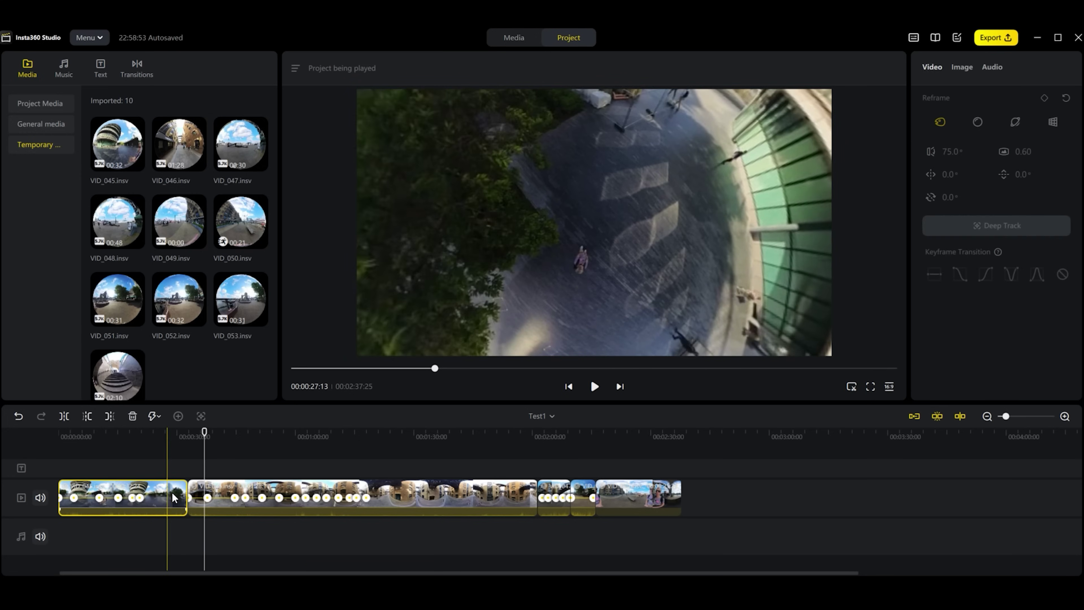
left_click_drag(181, 491, 159, 491)
left_click_drag(510, 491, 253, 503)
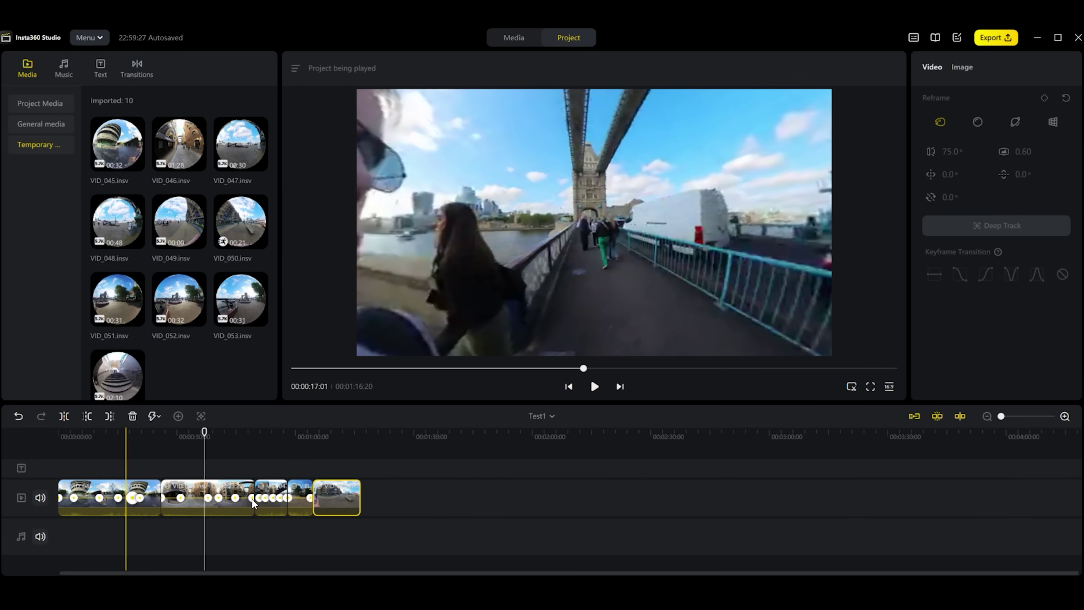
scroll(302, 504, "up", 3)
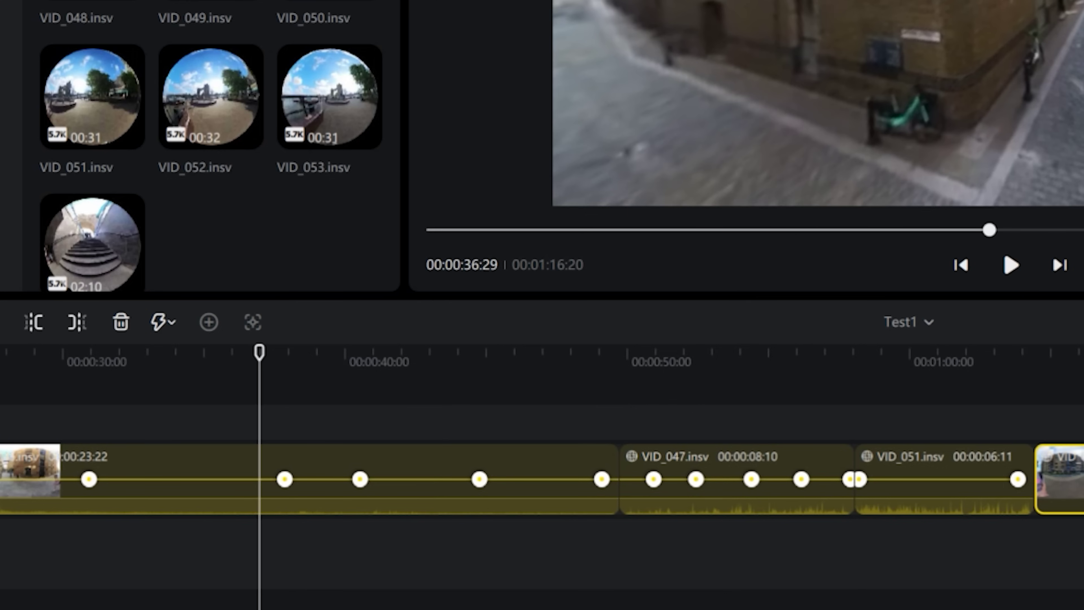
scroll(259, 479, "up", 2)
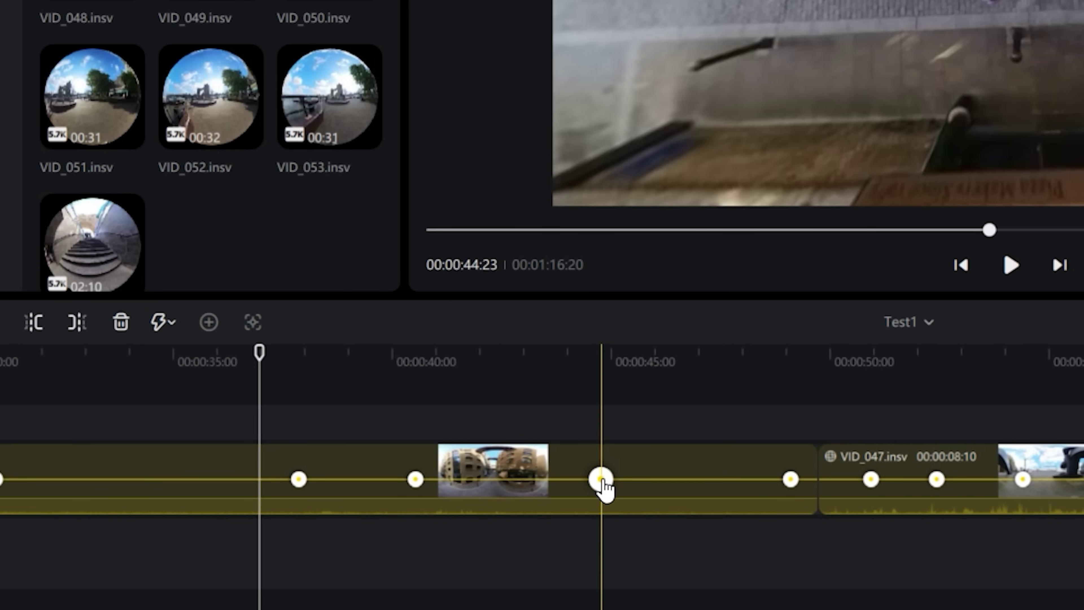
left_click(602, 480)
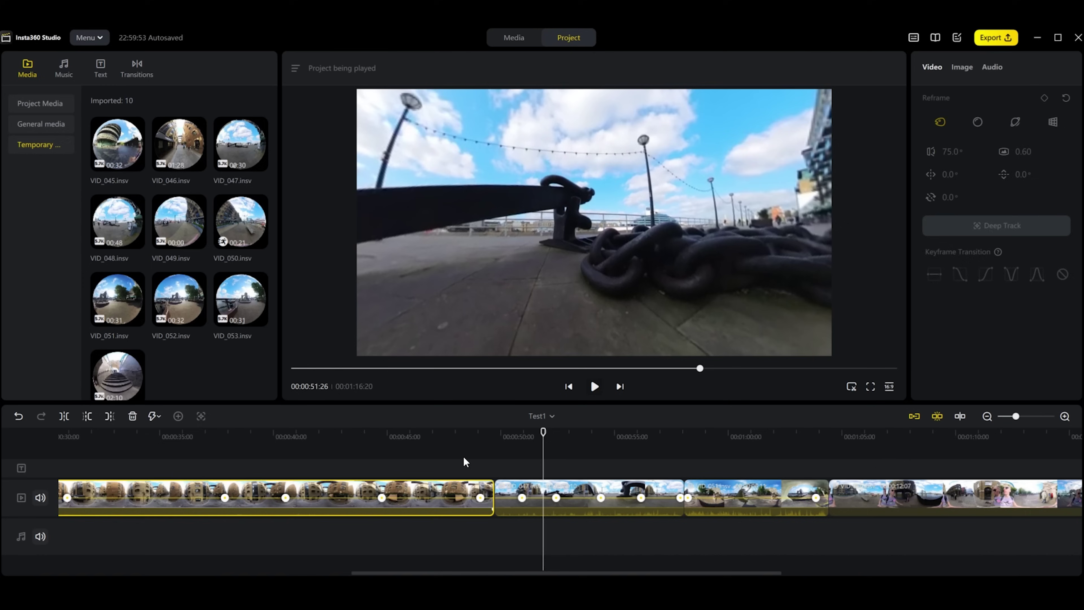
left_click(463, 455)
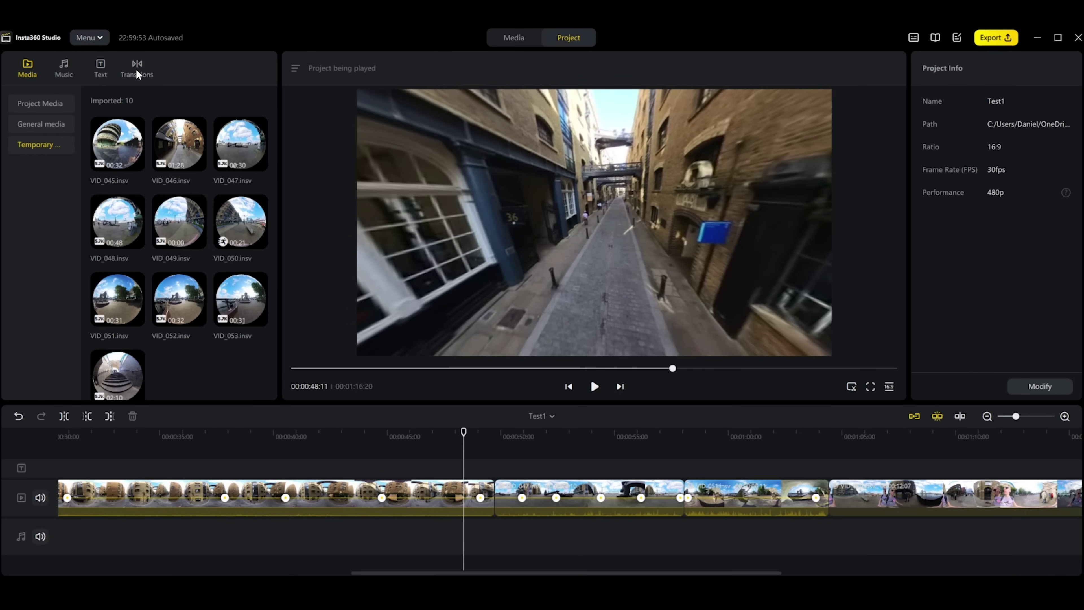
Open the transitions list and browse the 360 transitions.
left_click(134, 73)
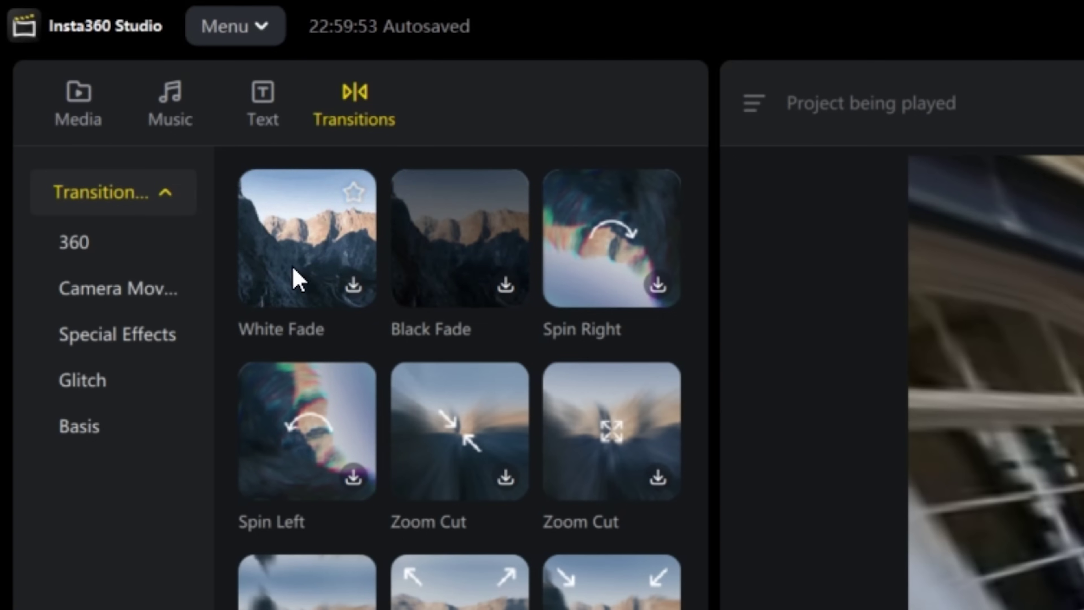
scroll(442, 310, "down", 10)
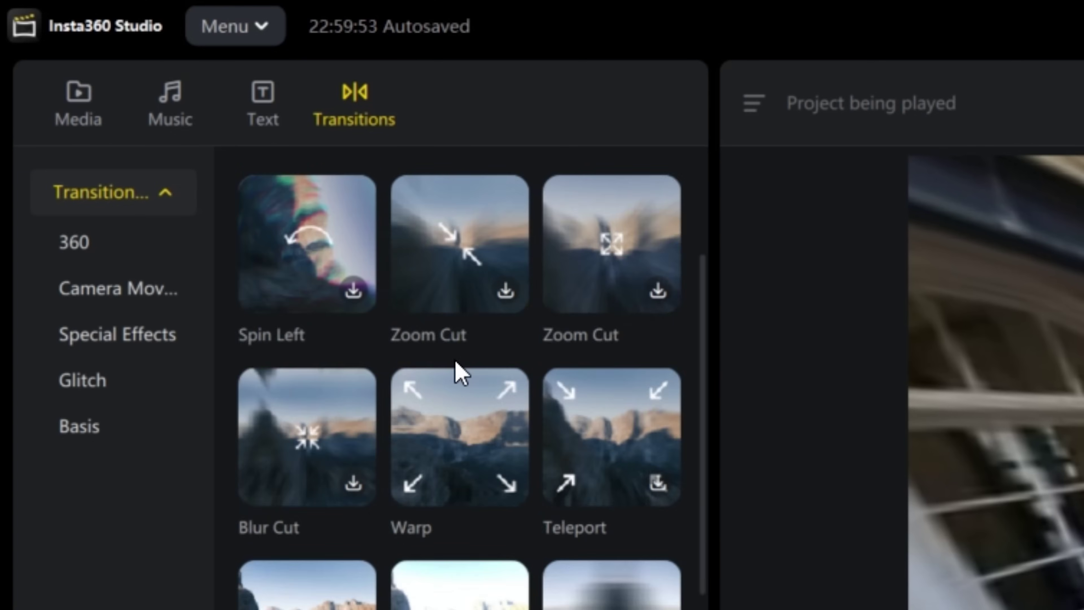
scroll(421, 389, "down", 3)
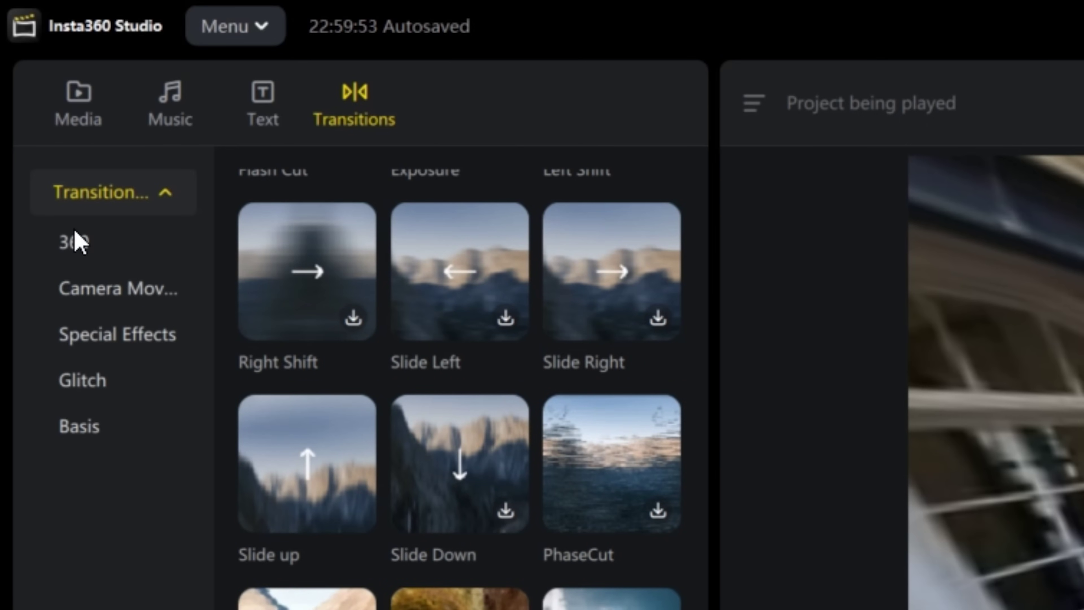
left_click(76, 257)
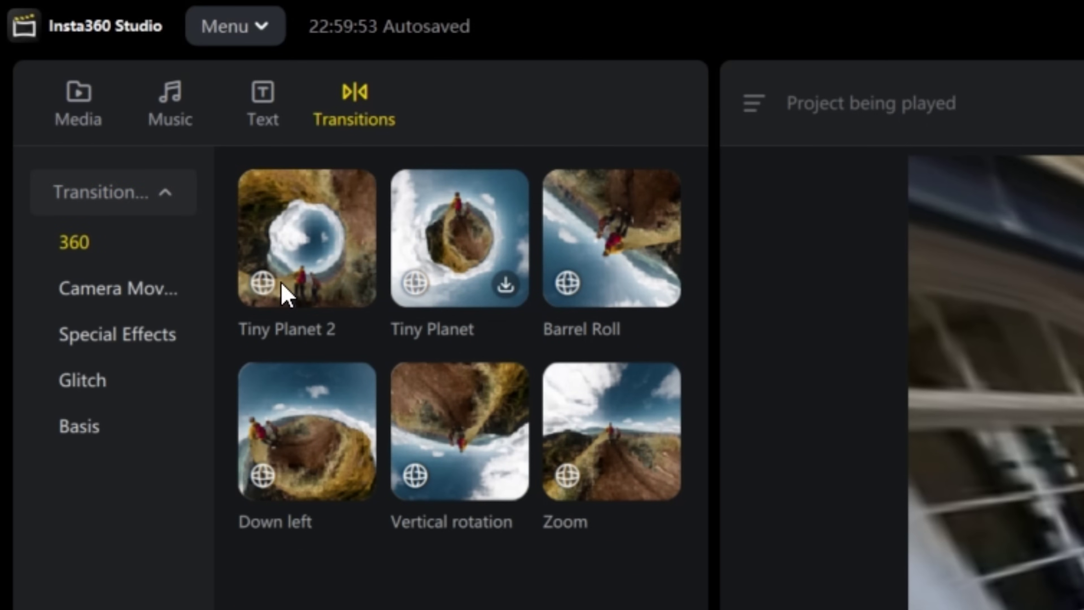
mouse_move(298, 293)
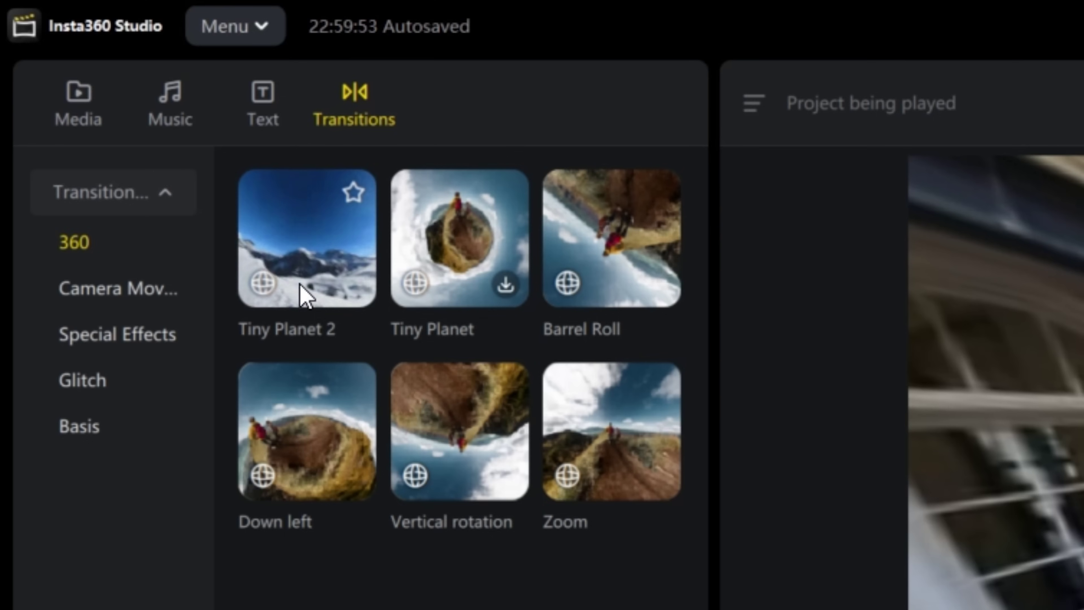
mouse_move(468, 261)
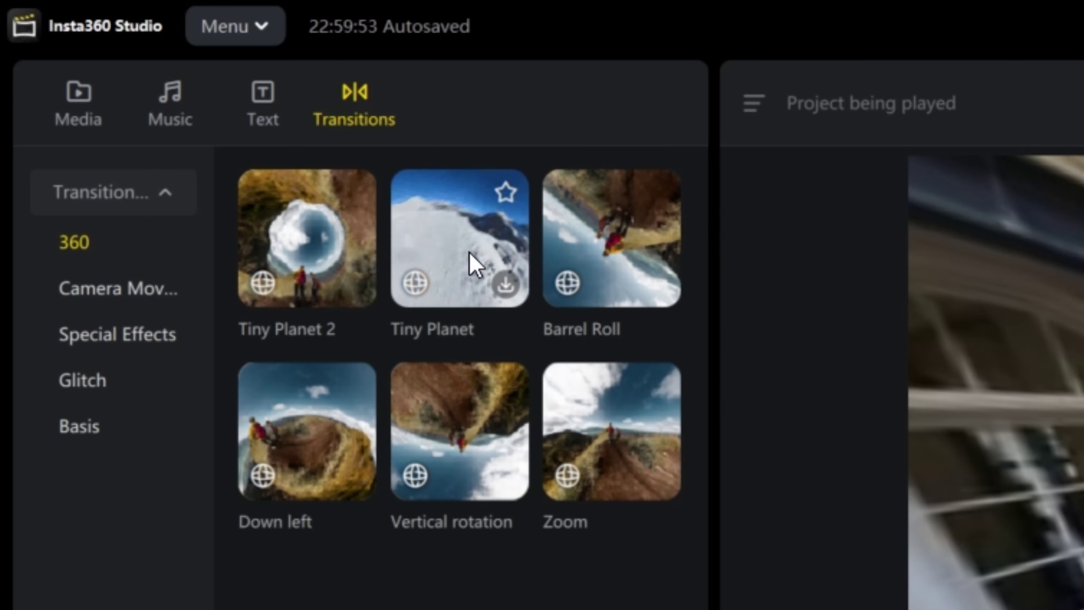
mouse_move(579, 262)
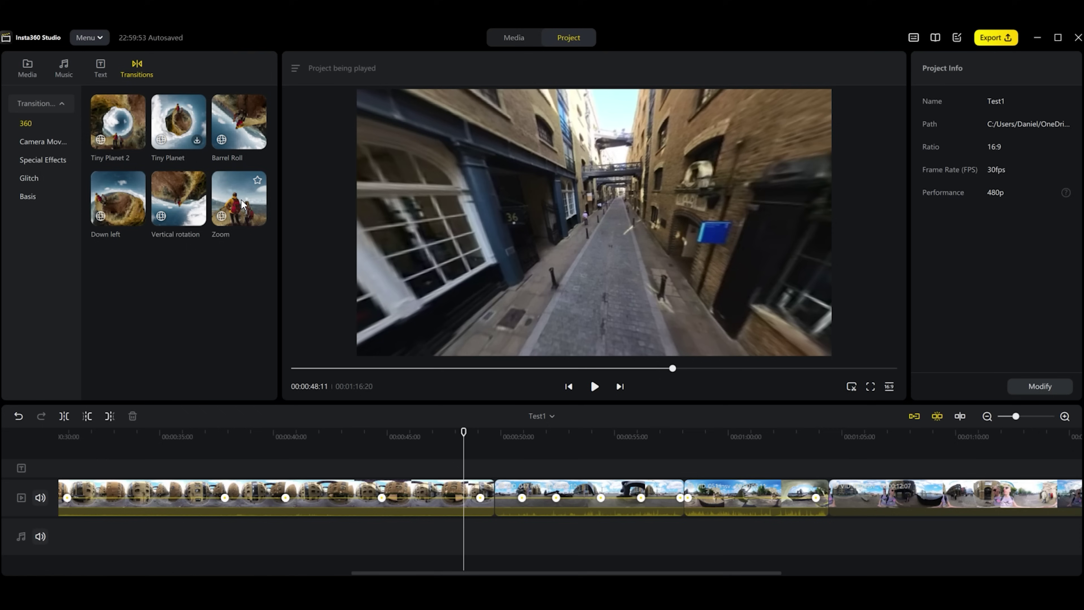
mouse_move(619, 444)
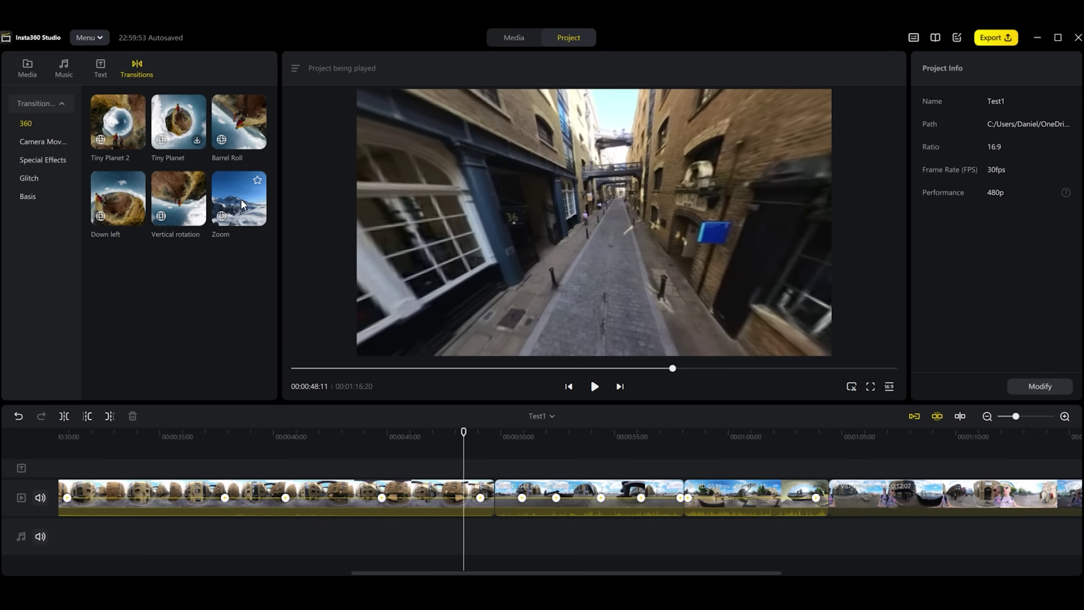
mouse_move(160, 193)
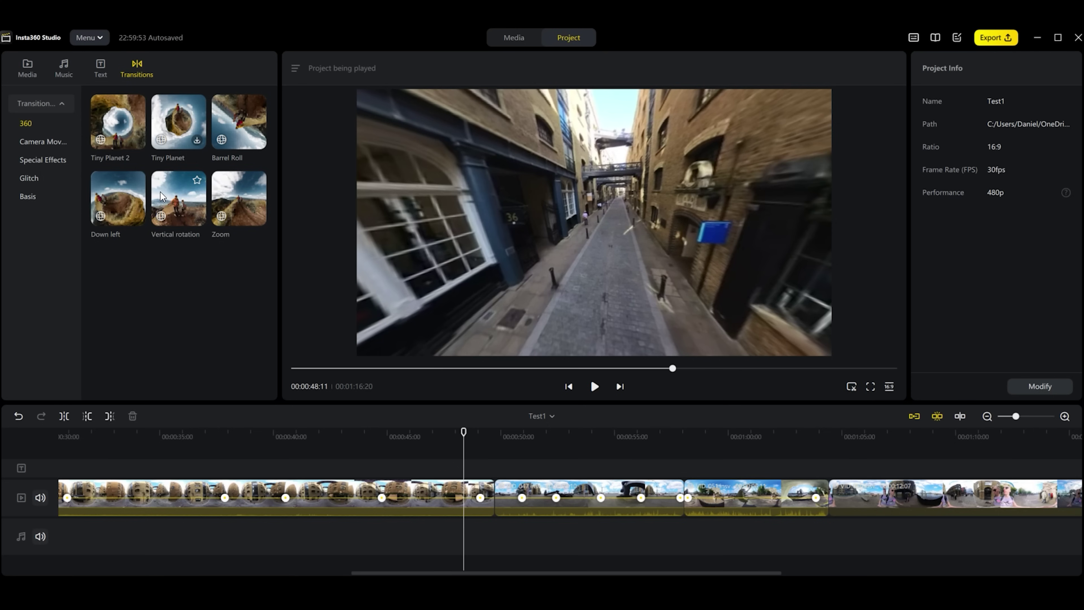
Look through the Special Effects and Camera Movement transitions, then return to 360.
left_click(41, 157)
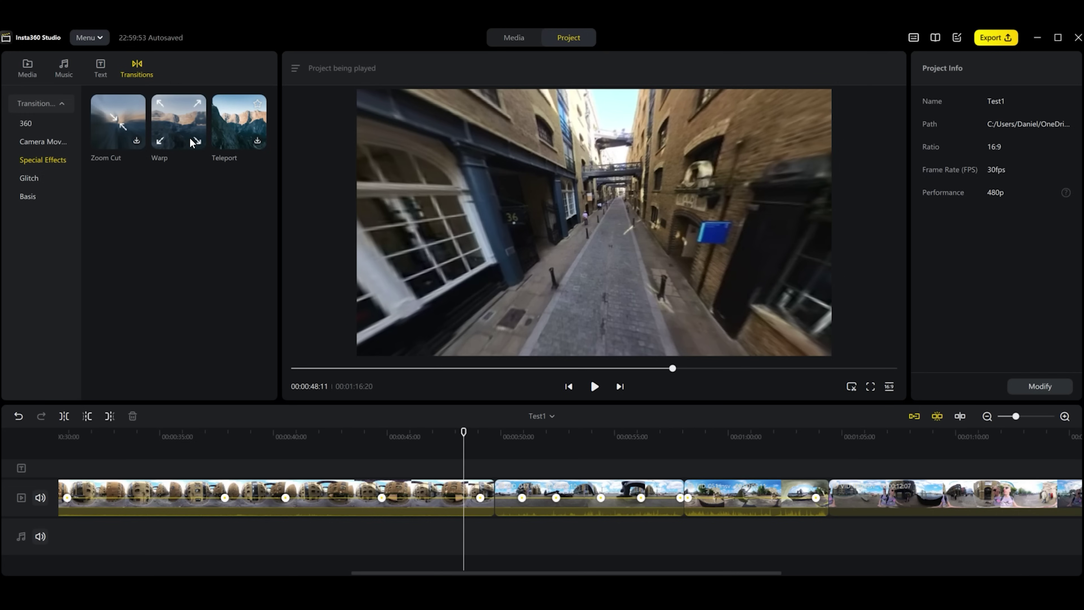
mouse_move(190, 138)
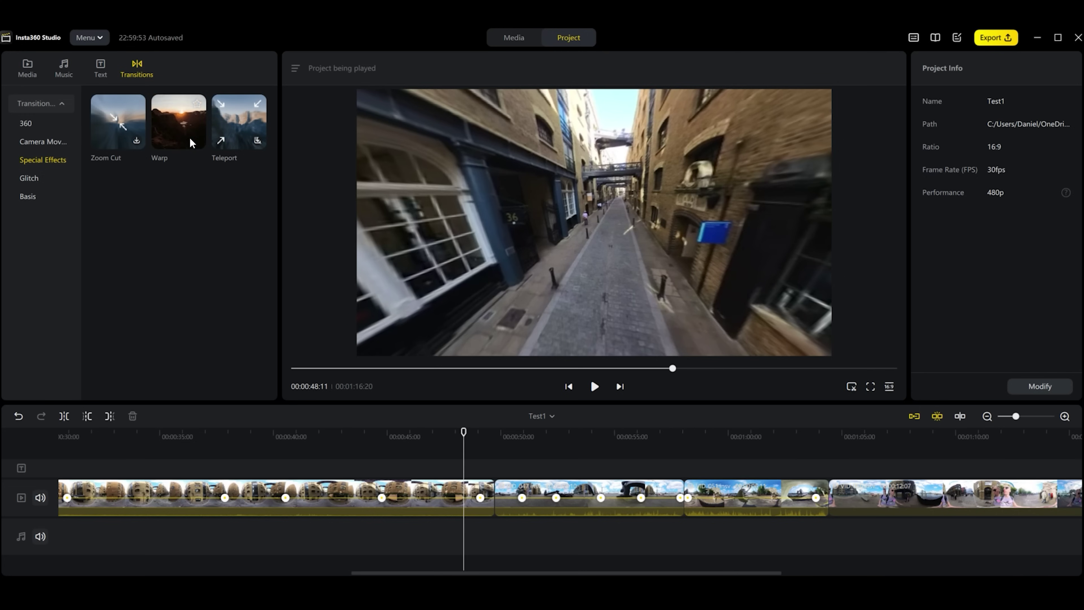
left_click(44, 141)
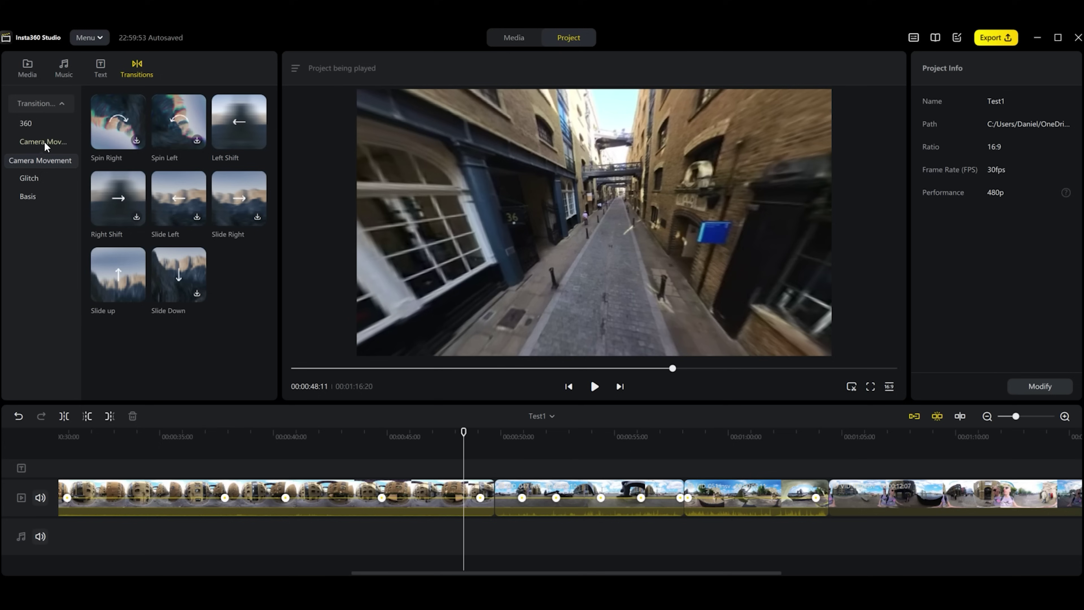
left_click(36, 125)
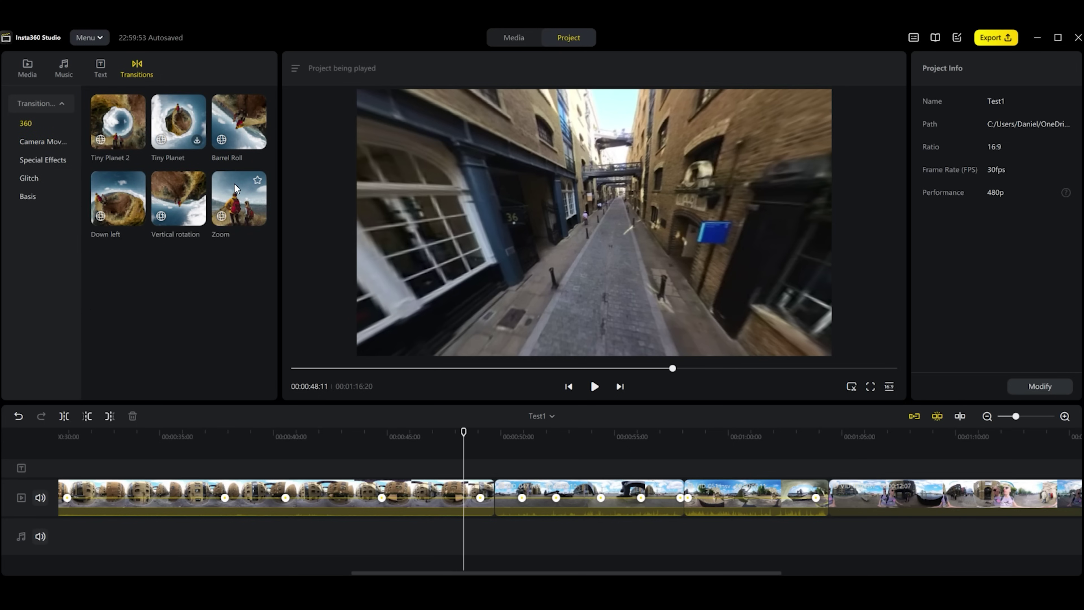
Place a Zoom transition between the first two clips and play through it.
left_click_drag(238, 177, 492, 499)
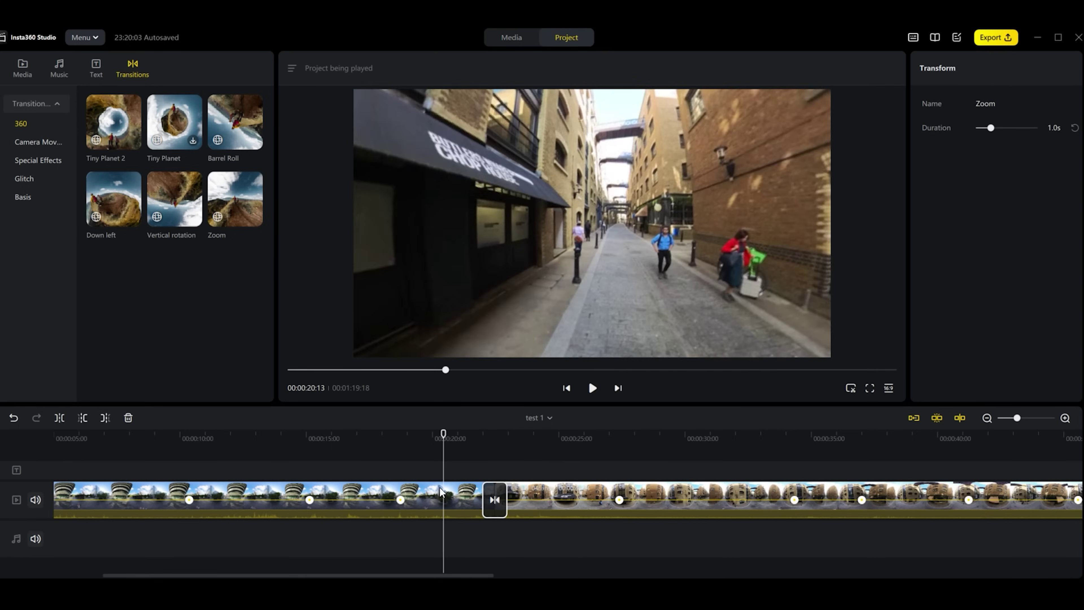
left_click(439, 466)
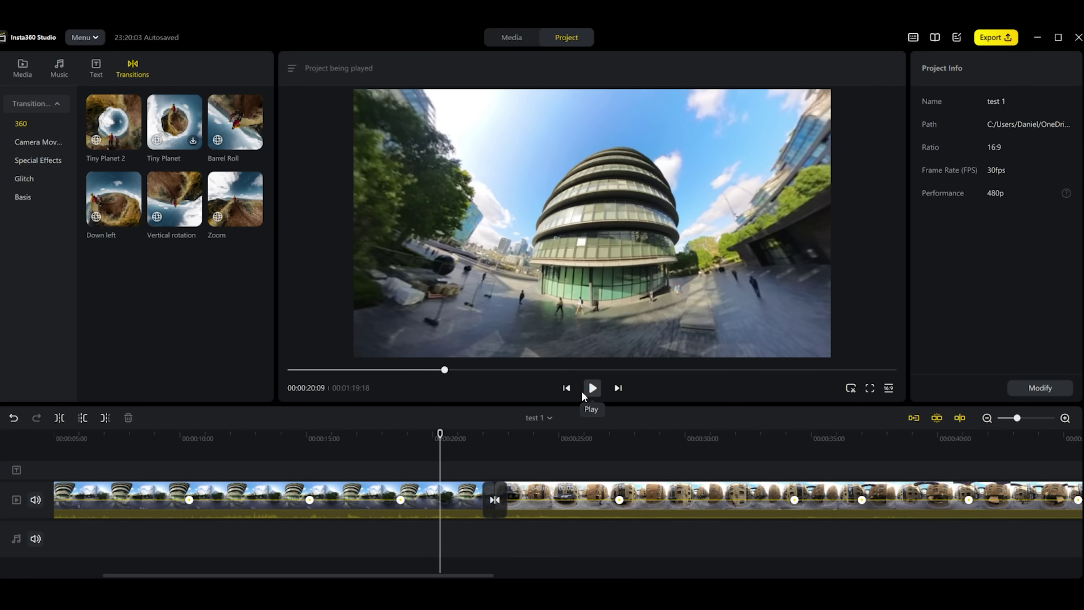
left_click(287, 451)
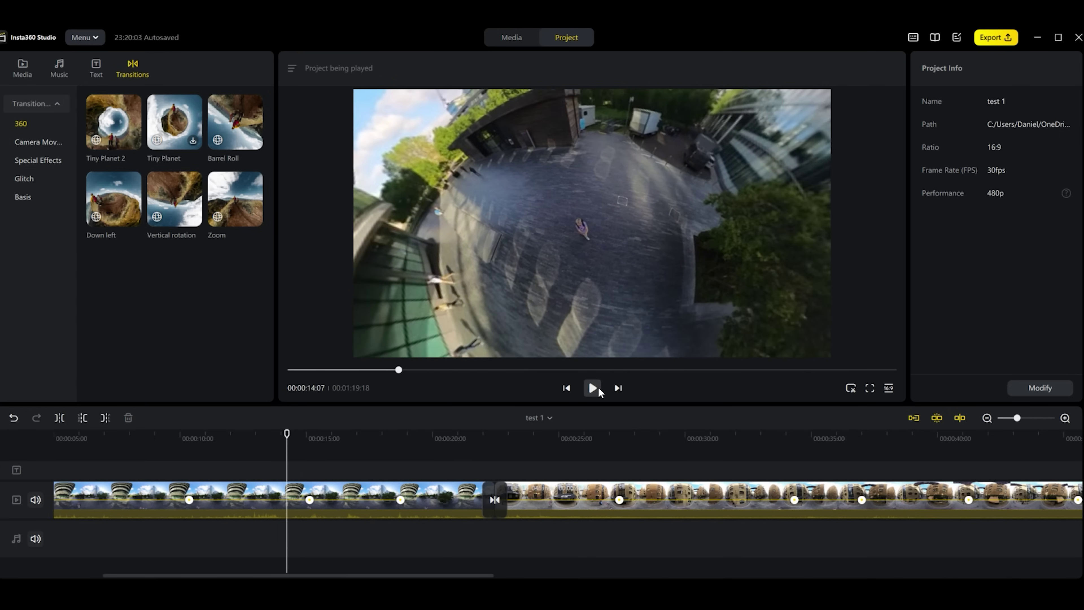
left_click(592, 388)
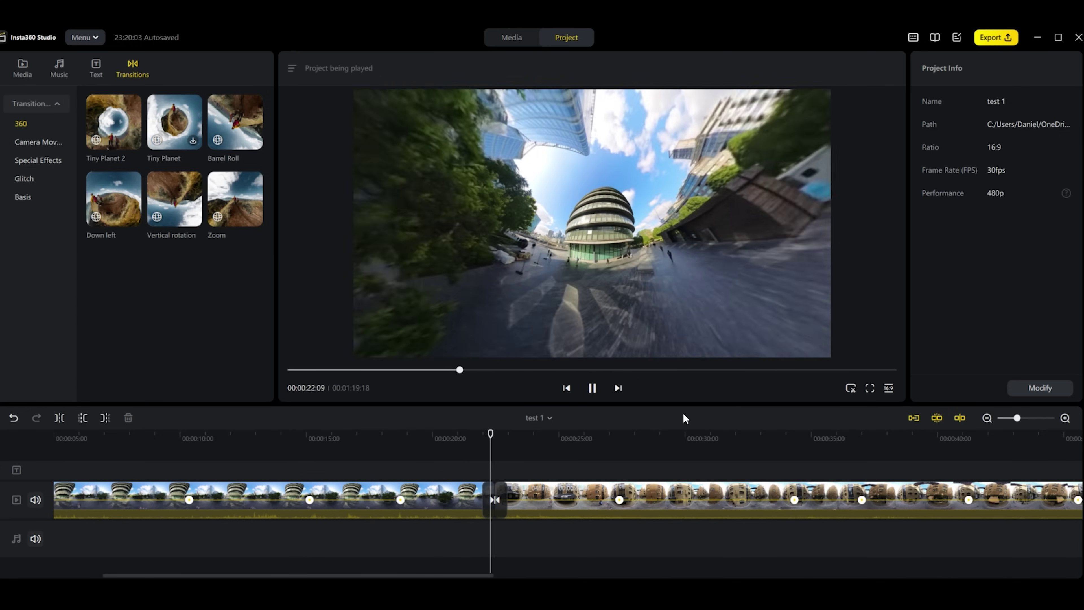
left_click(593, 392)
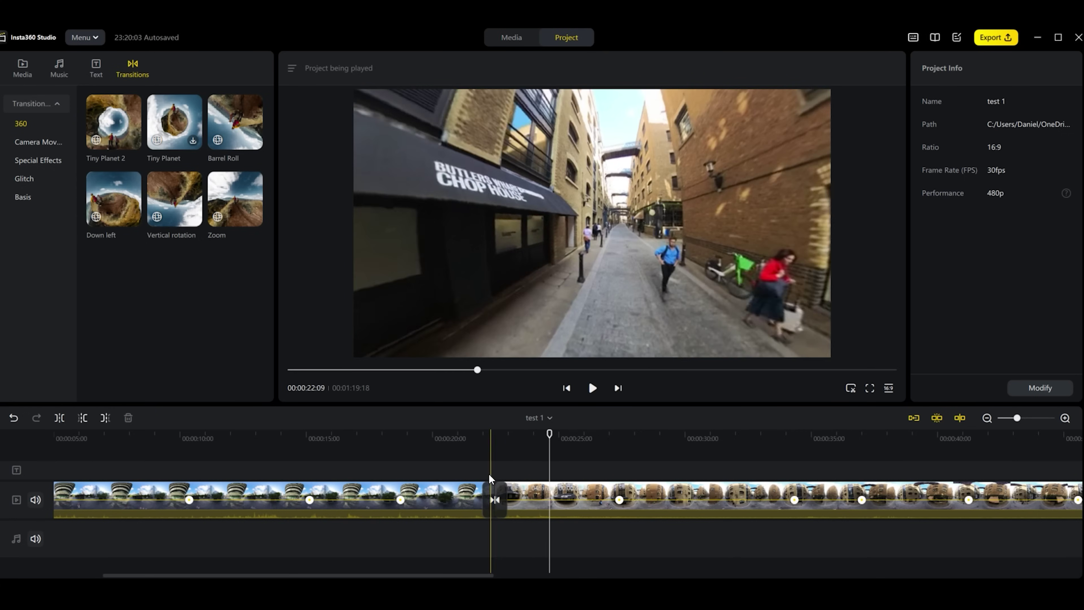
Shorten the Zoom transition to 0.4 seconds and replay it.
left_click(494, 501)
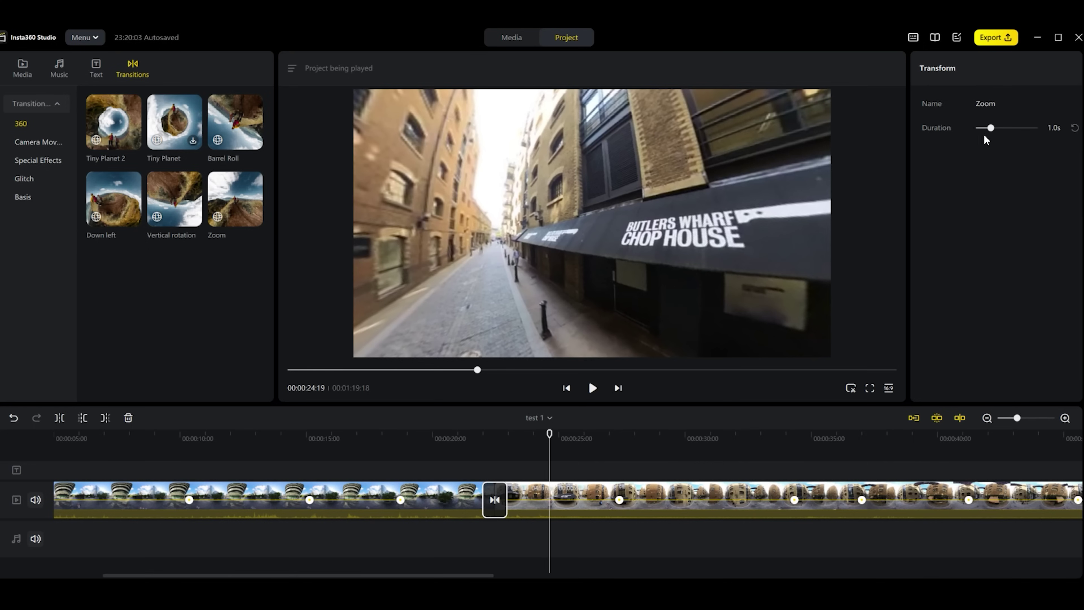
left_click_drag(990, 131, 983, 129)
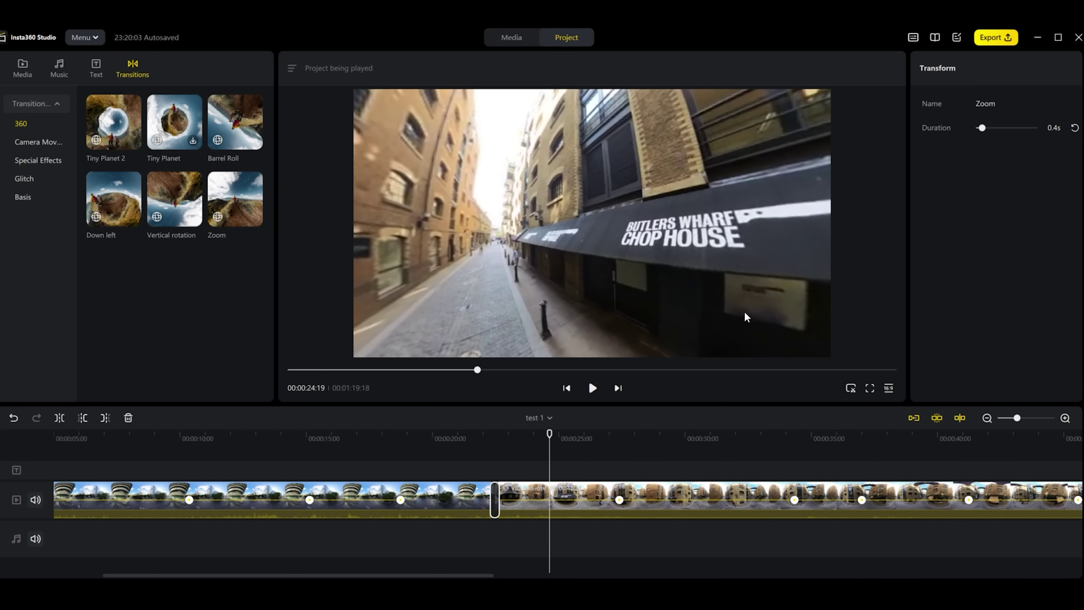
left_click(478, 446)
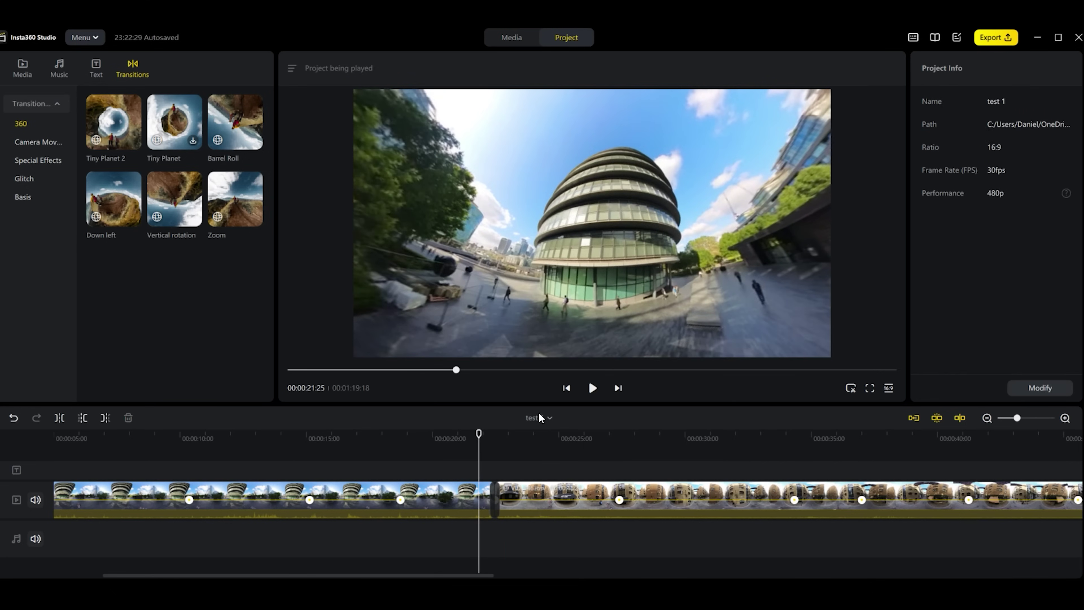
left_click(594, 389)
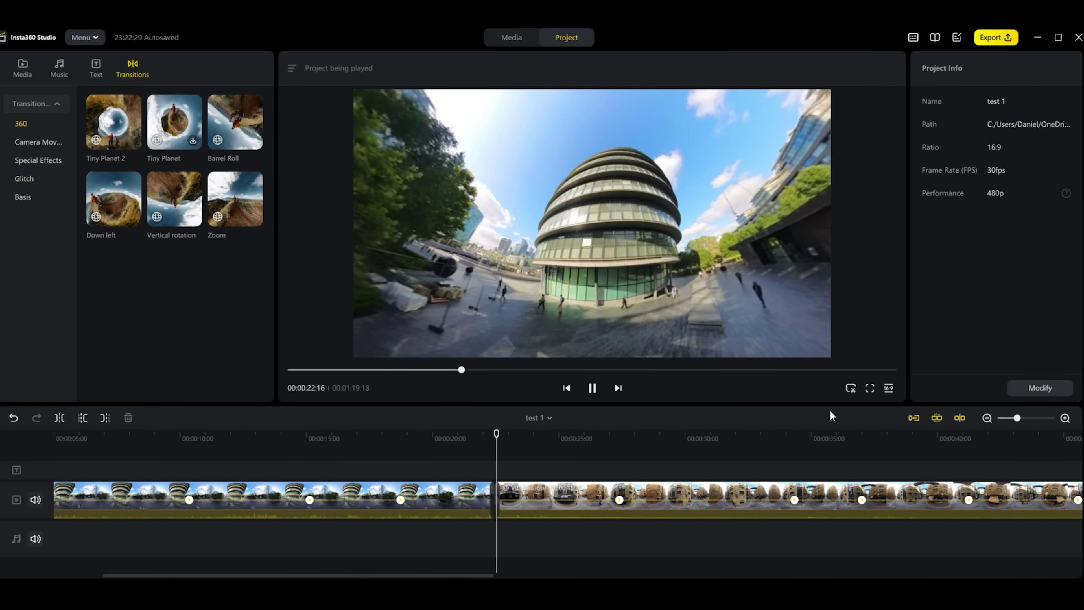
left_click(454, 439)
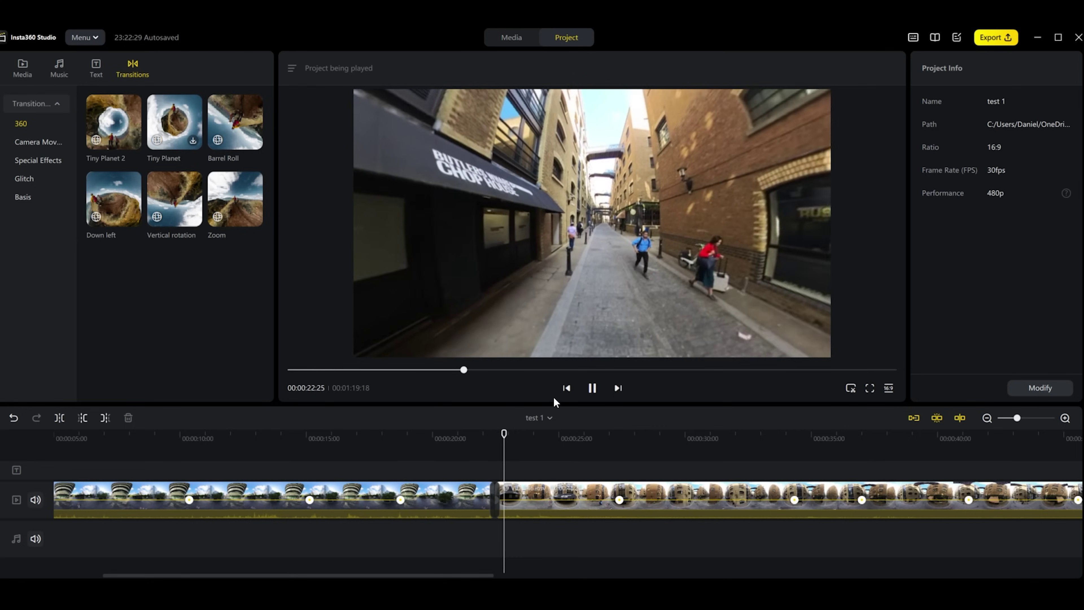
Pause playback and browse the Special Effects transitions.
left_click(591, 393)
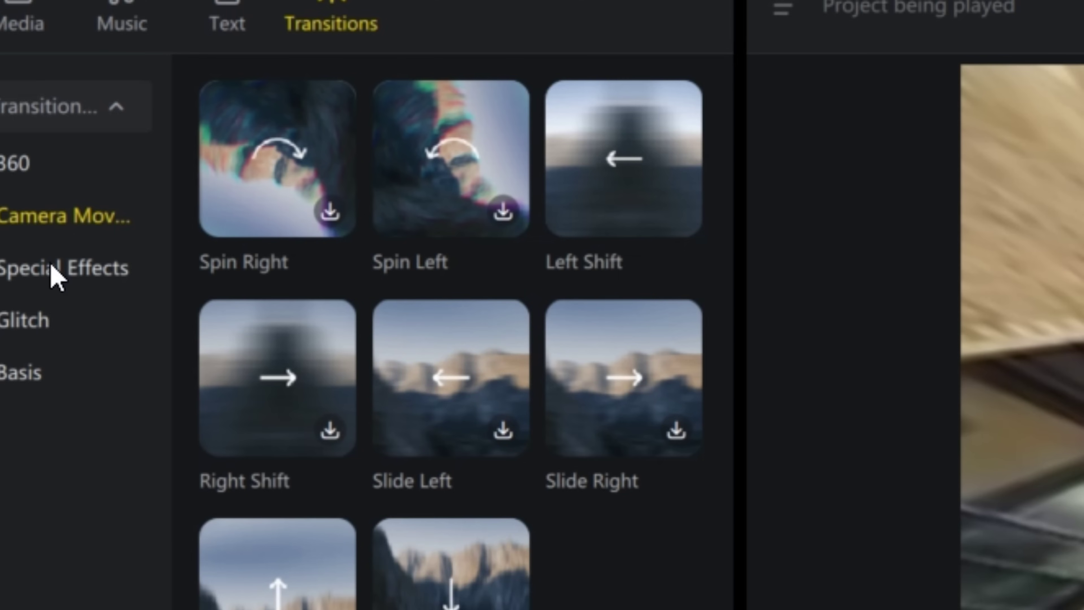
left_click(77, 289)
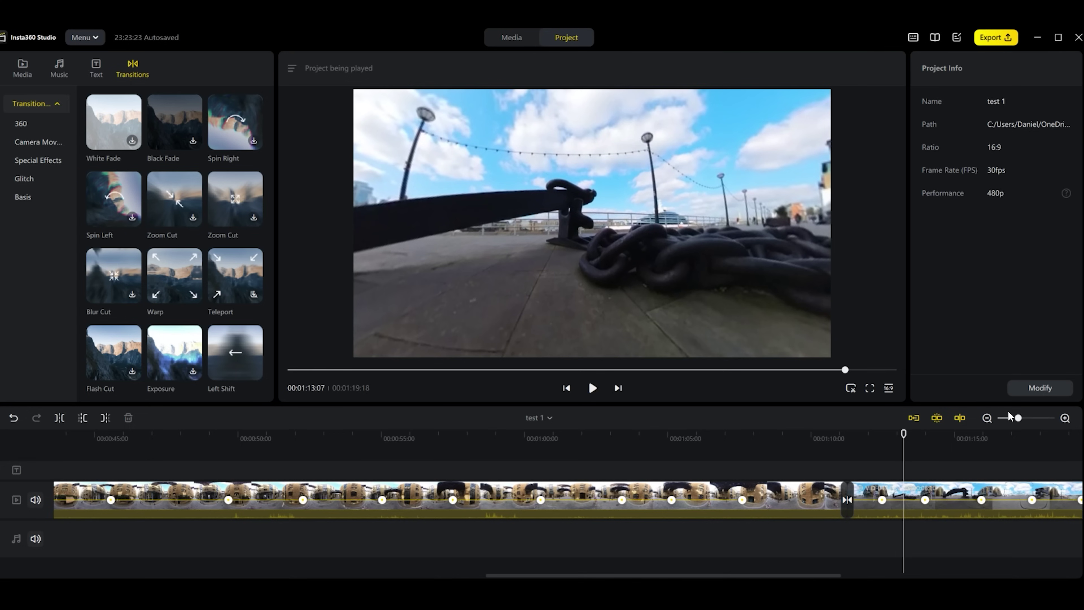
Zoom the timeline out, download Sunshine Honeypie and another track, then show Travel music.
left_click_drag(1019, 418, 1012, 418)
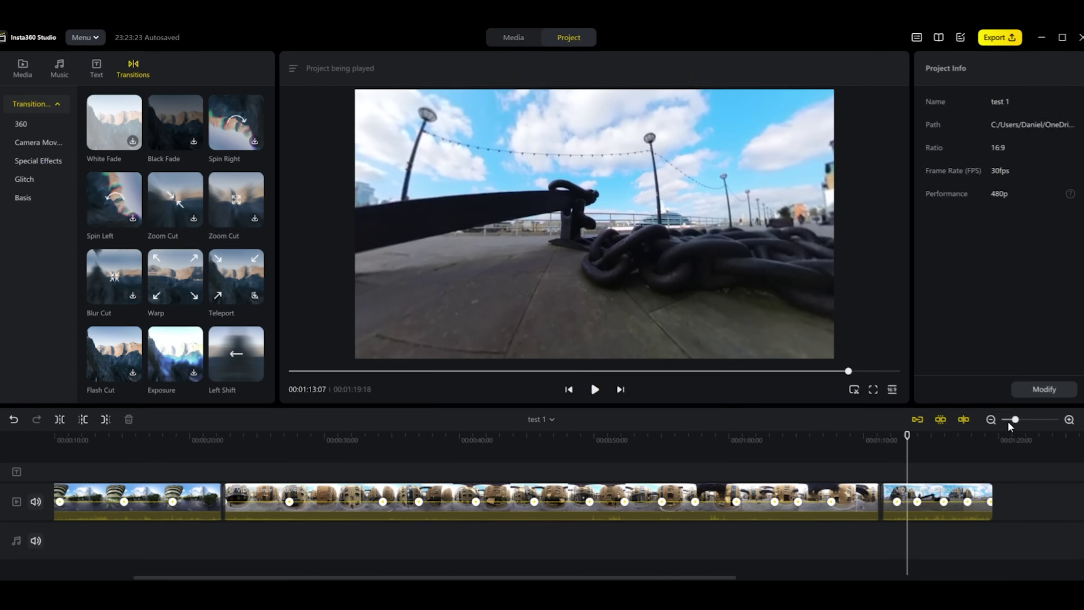
left_click_drag(1010, 419, 1001, 418)
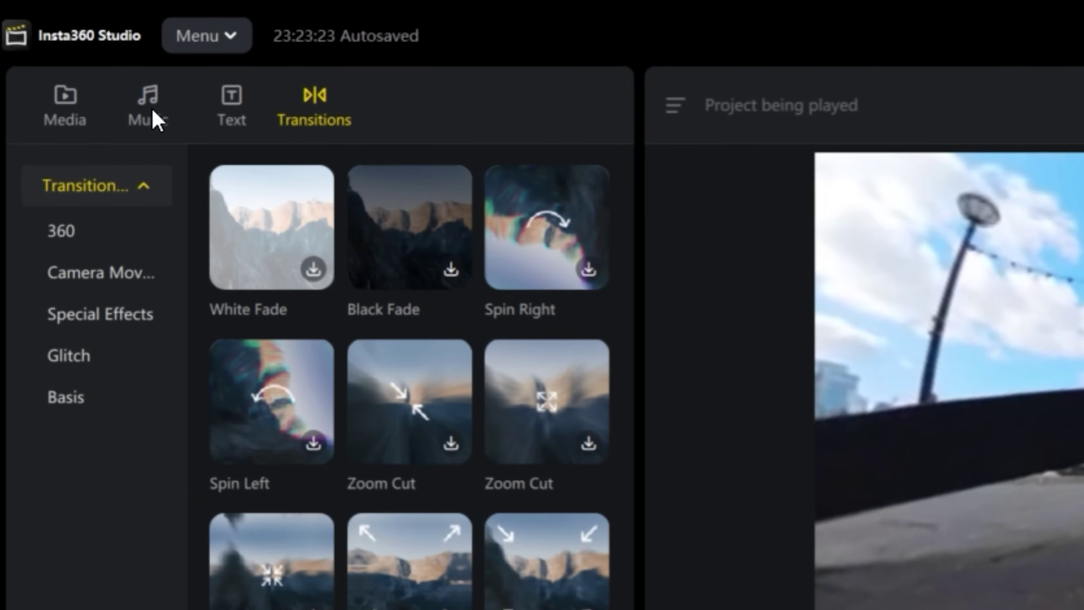
left_click(153, 112)
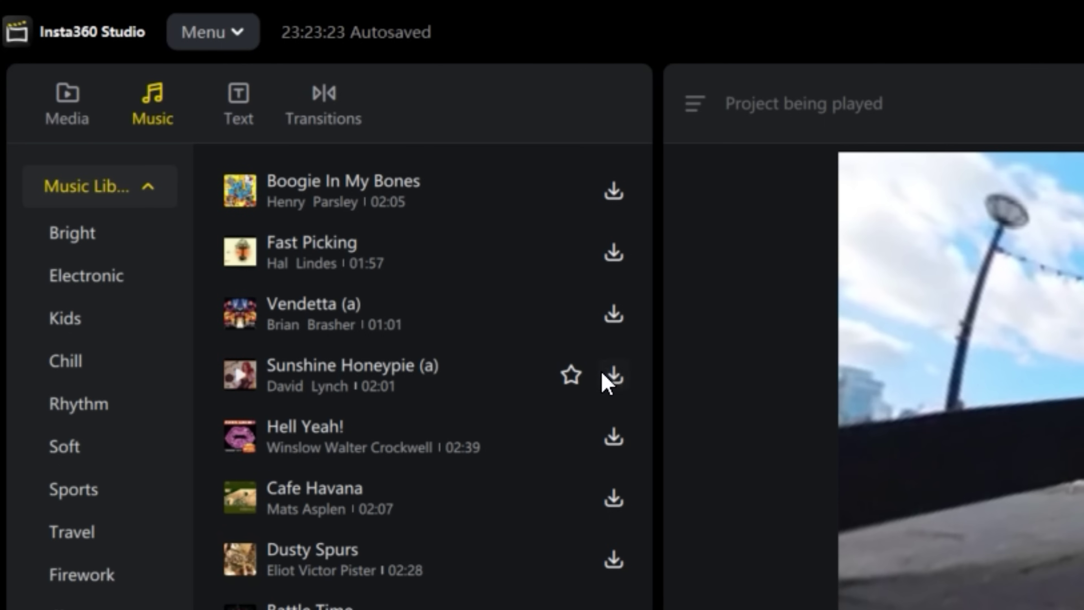
left_click(611, 376)
left_click(612, 497)
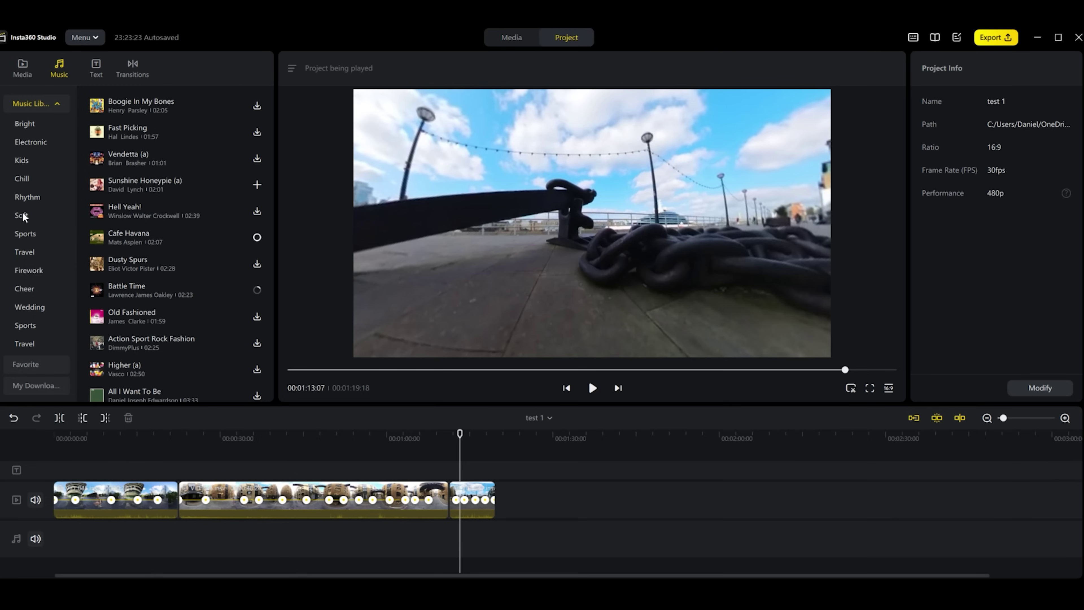
left_click(25, 343)
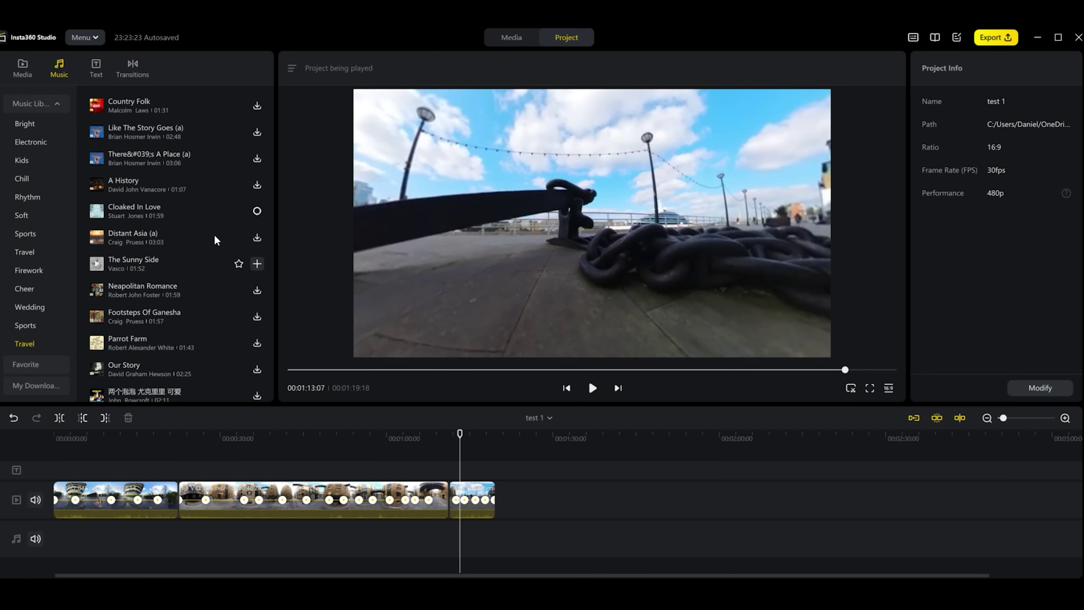
Add The Sunny Side track, move it to the project start, and show the Text library.
left_click(257, 264)
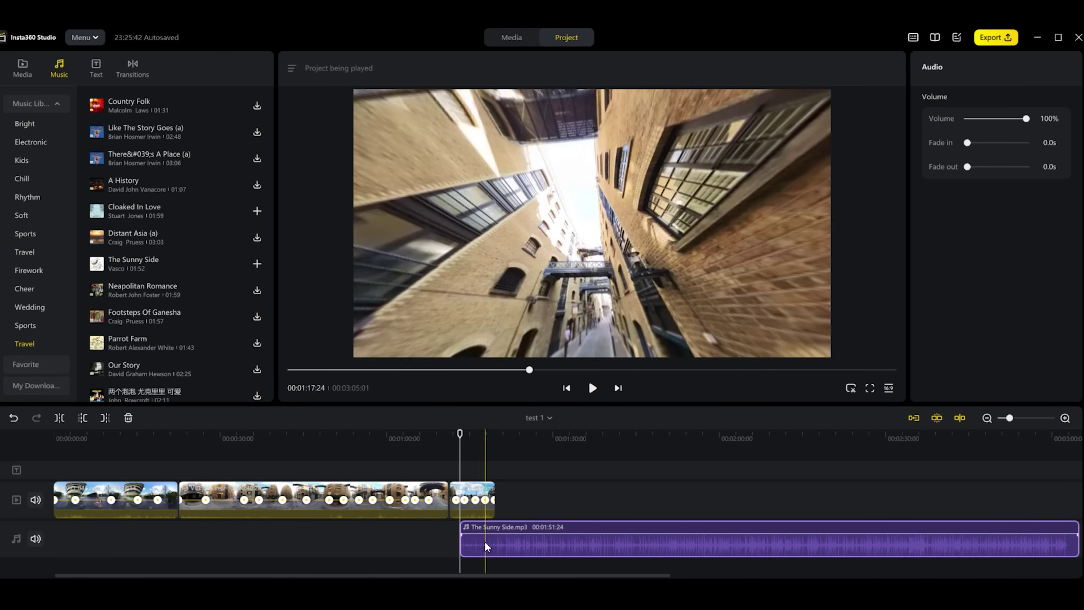
left_click_drag(526, 527, 94, 521)
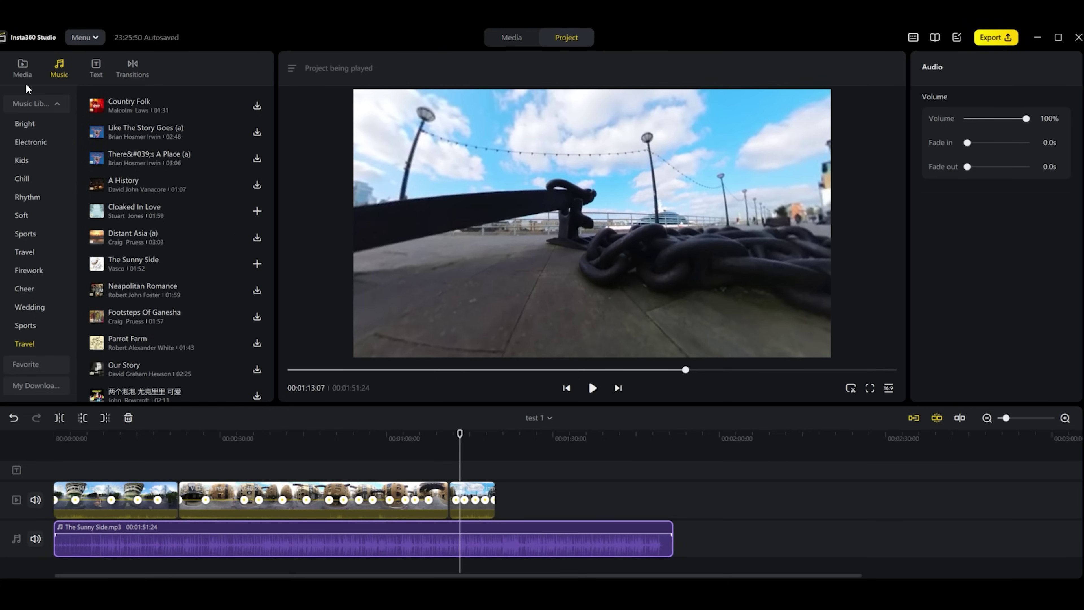
left_click(96, 68)
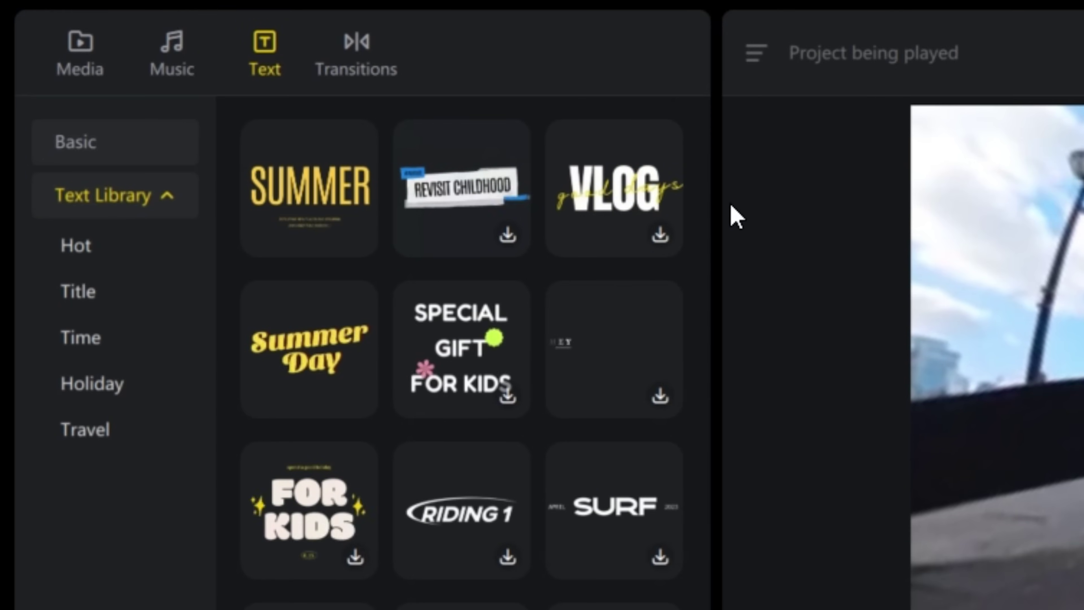
Move the playhead to 00:00:06:12 and scroll the Text Library back to the top.
mouse_move(311, 241)
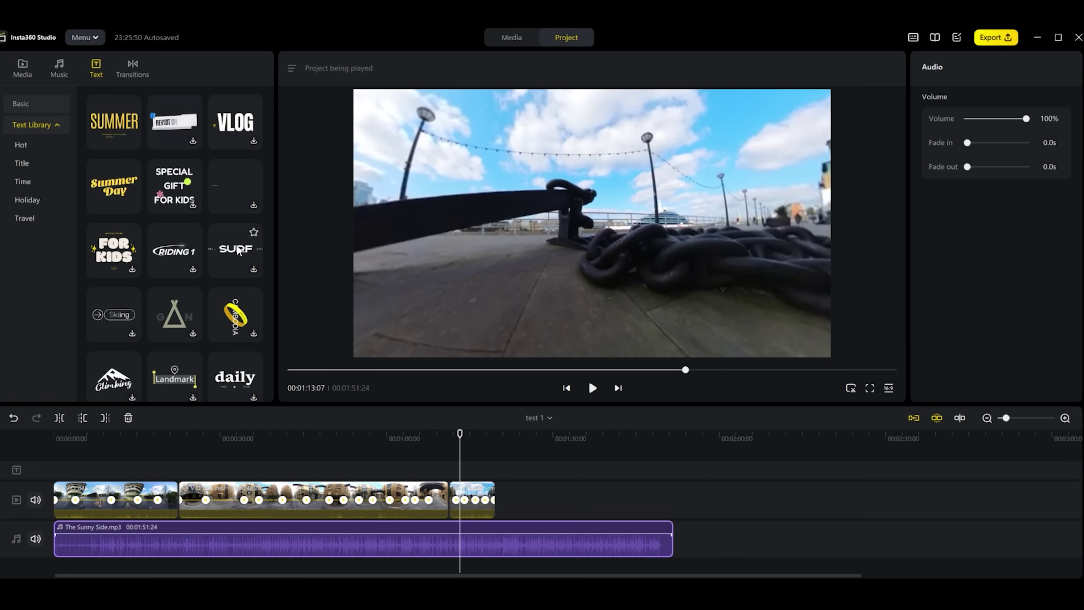
scroll(235, 248, "down", 2)
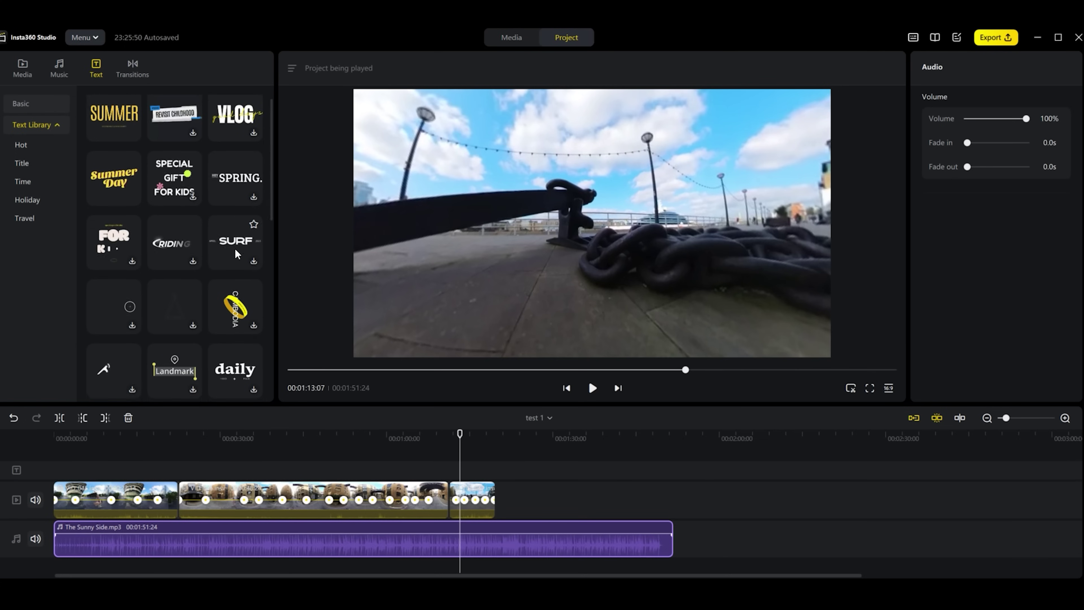
left_click(124, 452)
left_click(89, 443)
scroll(216, 156, "up", 2)
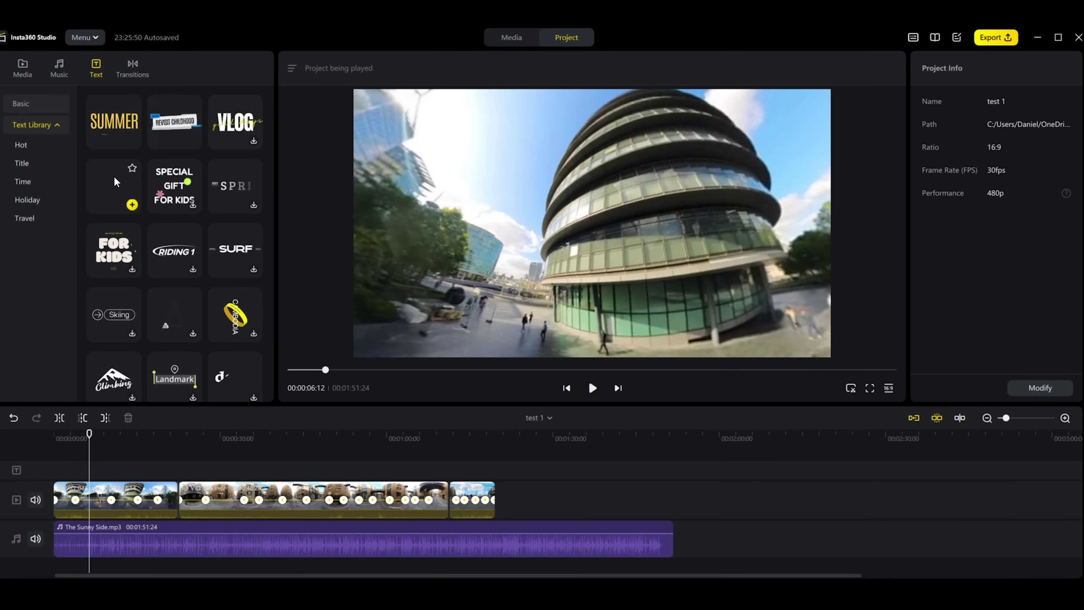
Add and lengthen a Summer Day title, preview it, and delete The Sunny Side.mp3 music.
left_click_drag(113, 177, 485, 469)
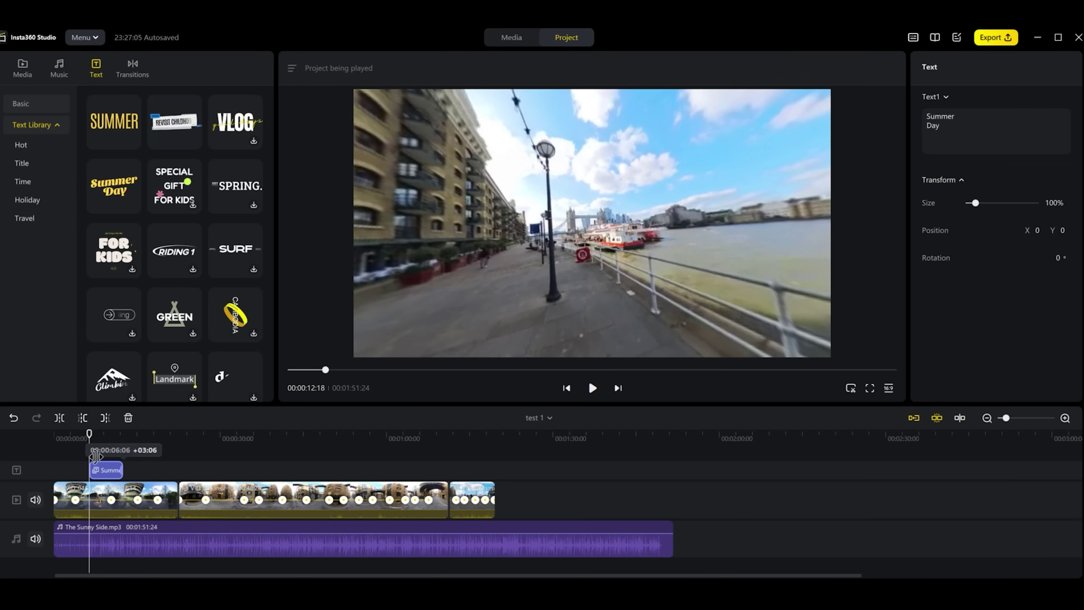
left_click_drag(96, 456, 123, 460)
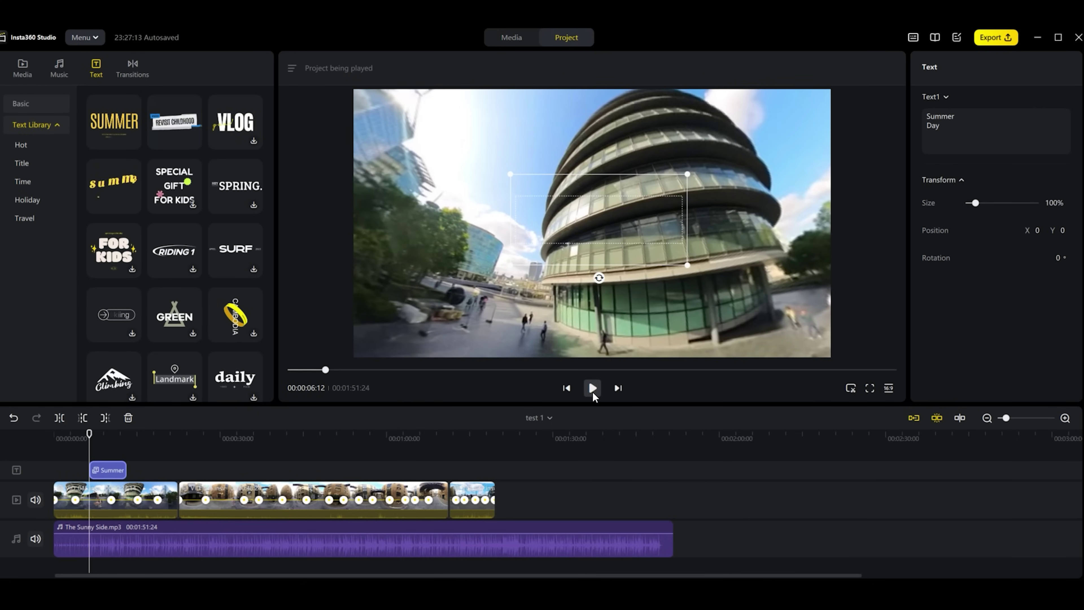
left_click(593, 387)
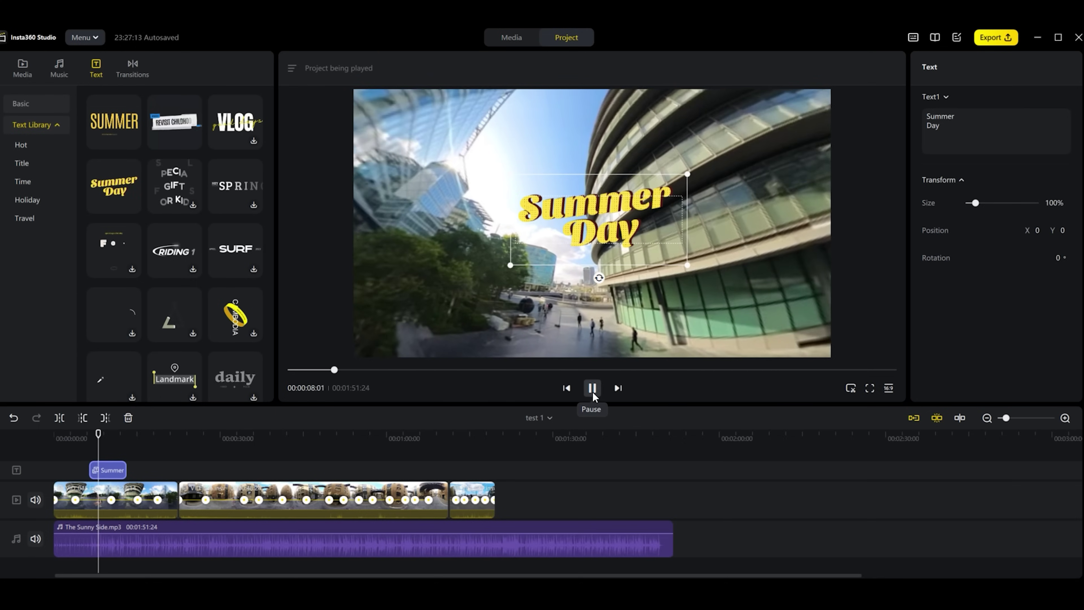
left_click(592, 393)
left_click(462, 548)
key("Delete")
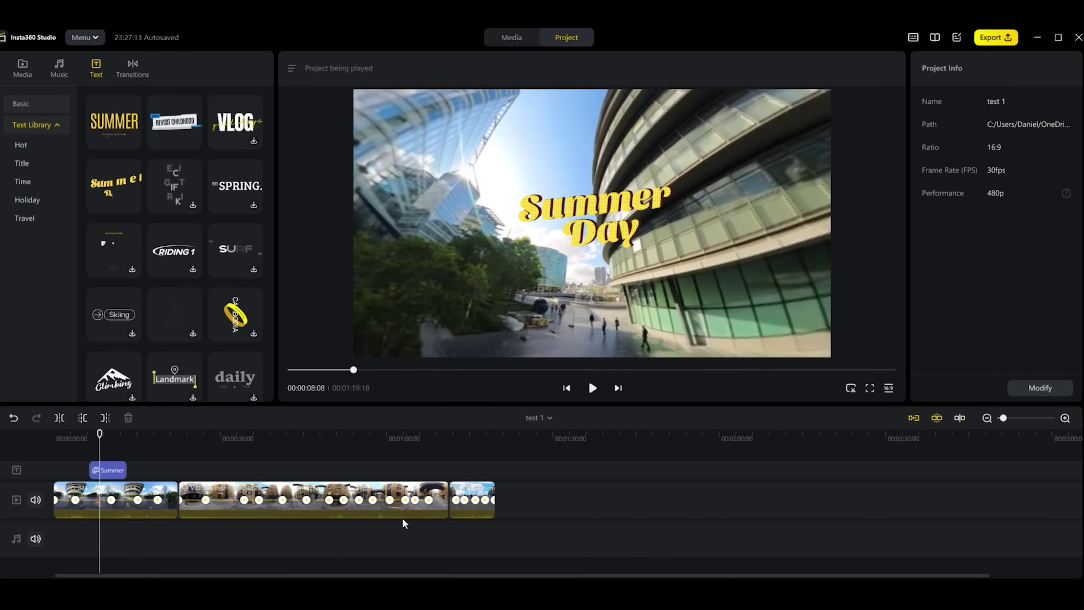
Rewrite the Summer Day title as 'Welcome', 'to', 'London' on three lines.
left_click(107, 470)
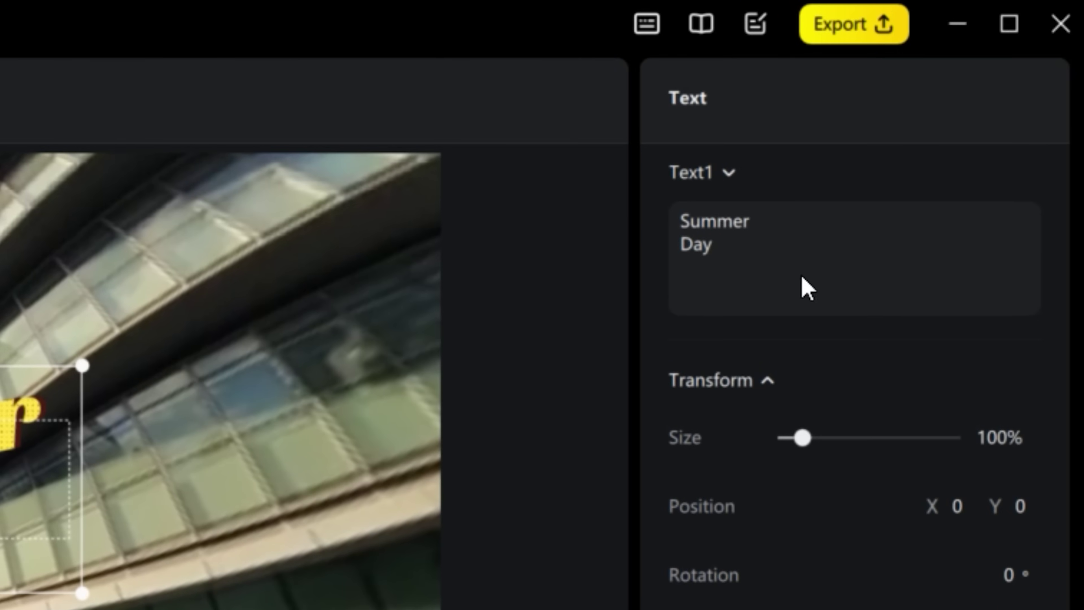
left_click_drag(752, 261, 646, 211)
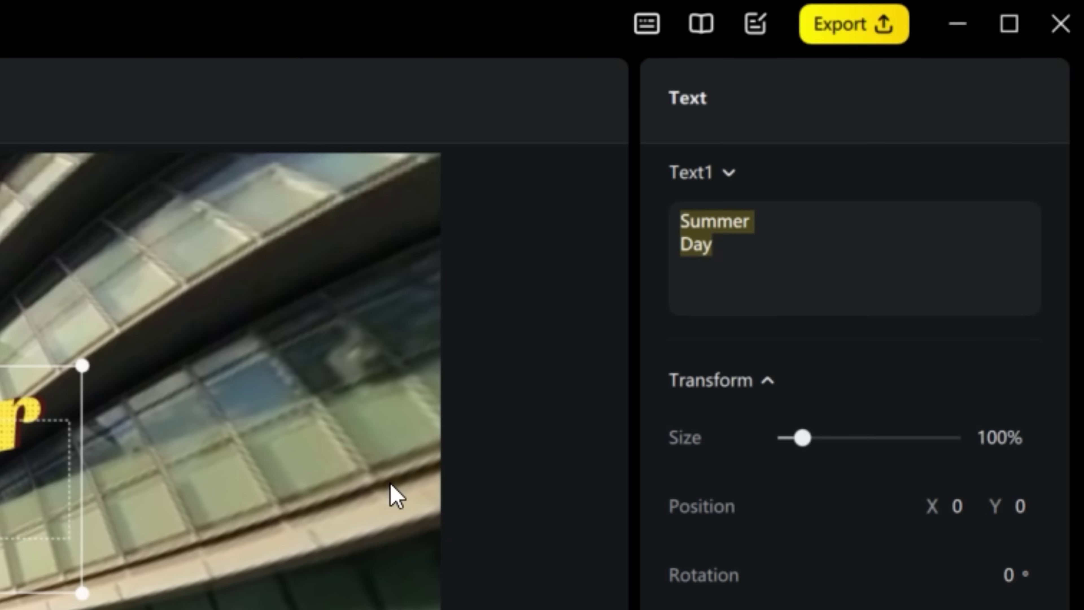
type("Welcome")
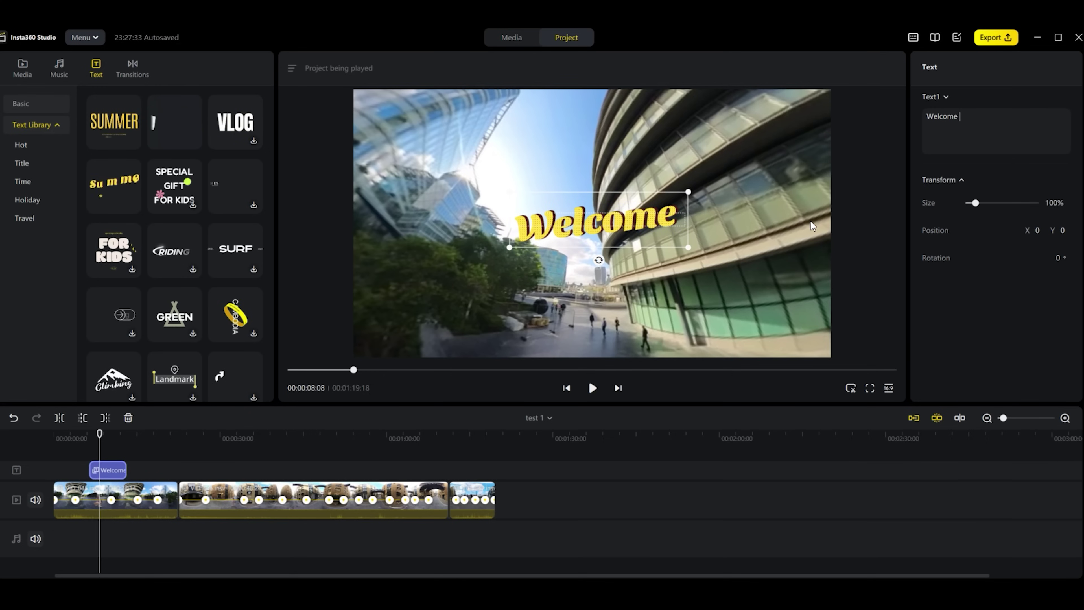
key("Return")
type("to")
key("Return")
type("London")
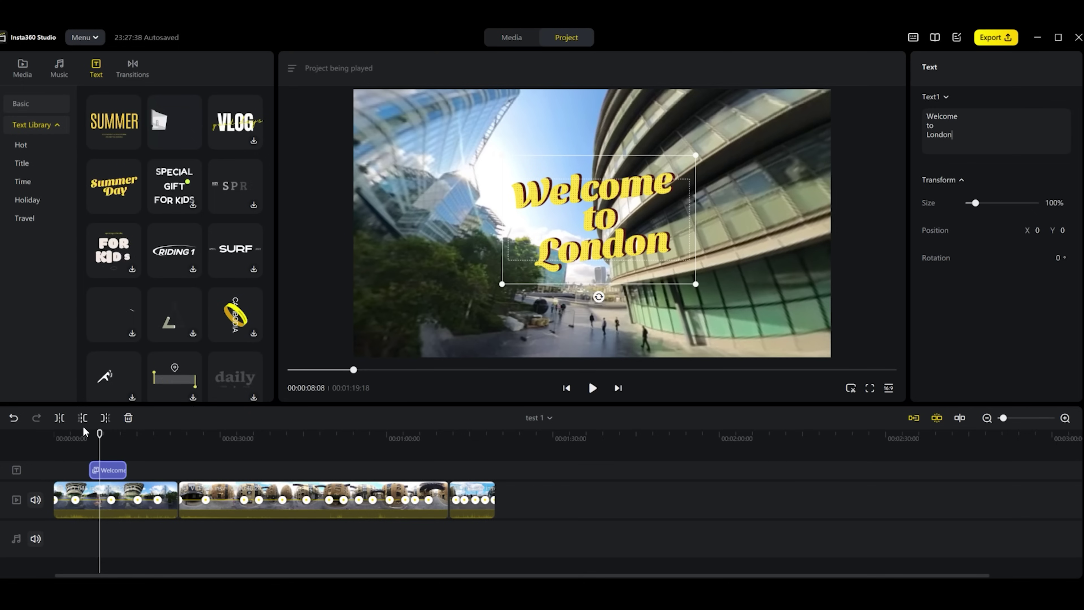
Preview the Welcome to London title from its start, stopping around 14 seconds in.
left_click(83, 437)
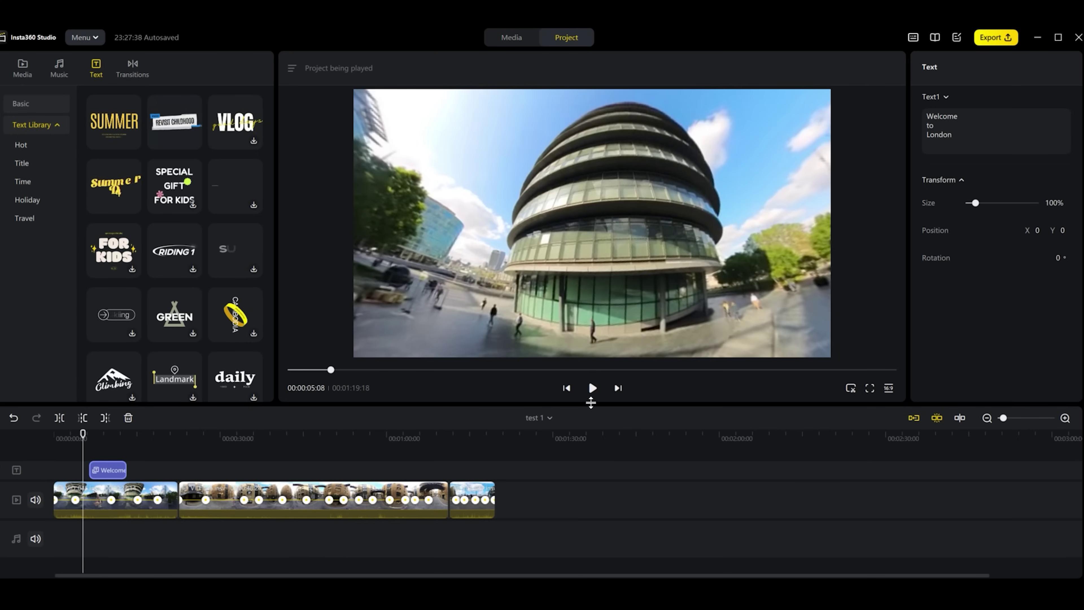
left_click(592, 388)
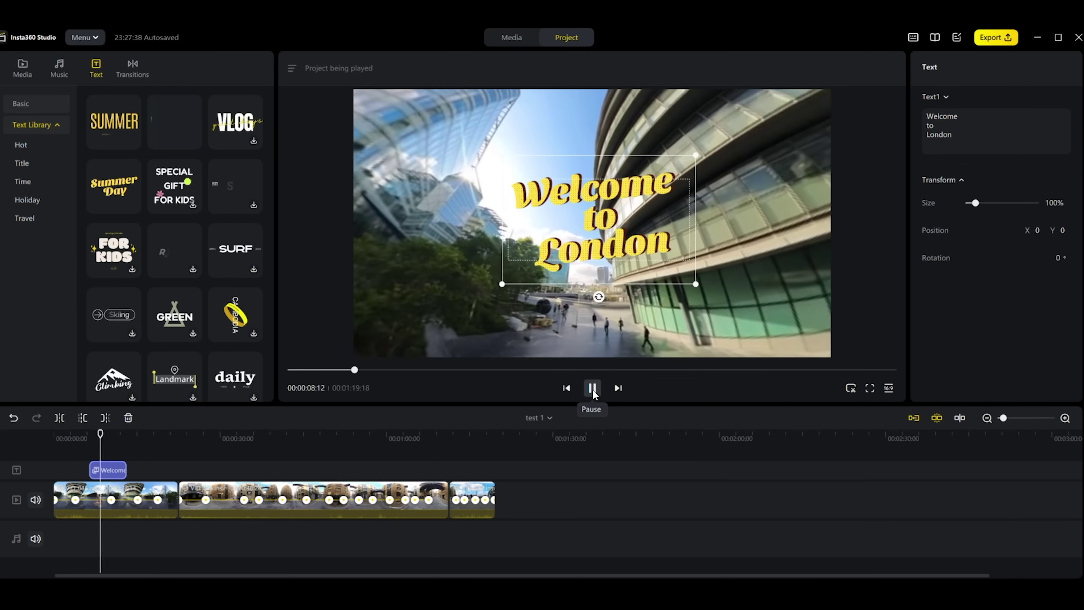
left_click(593, 390)
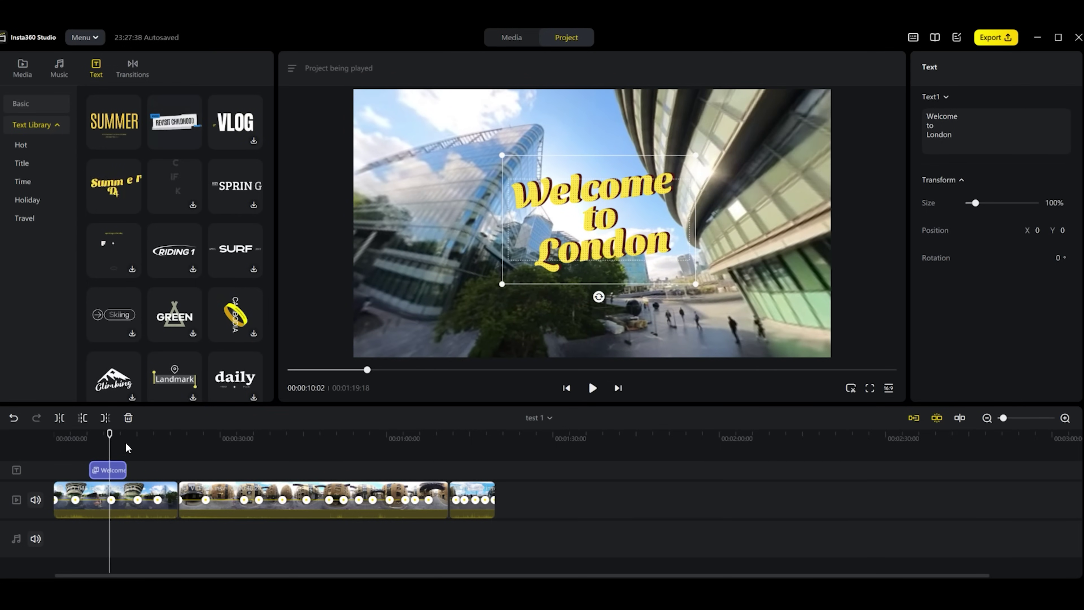
left_click_drag(110, 434, 122, 433)
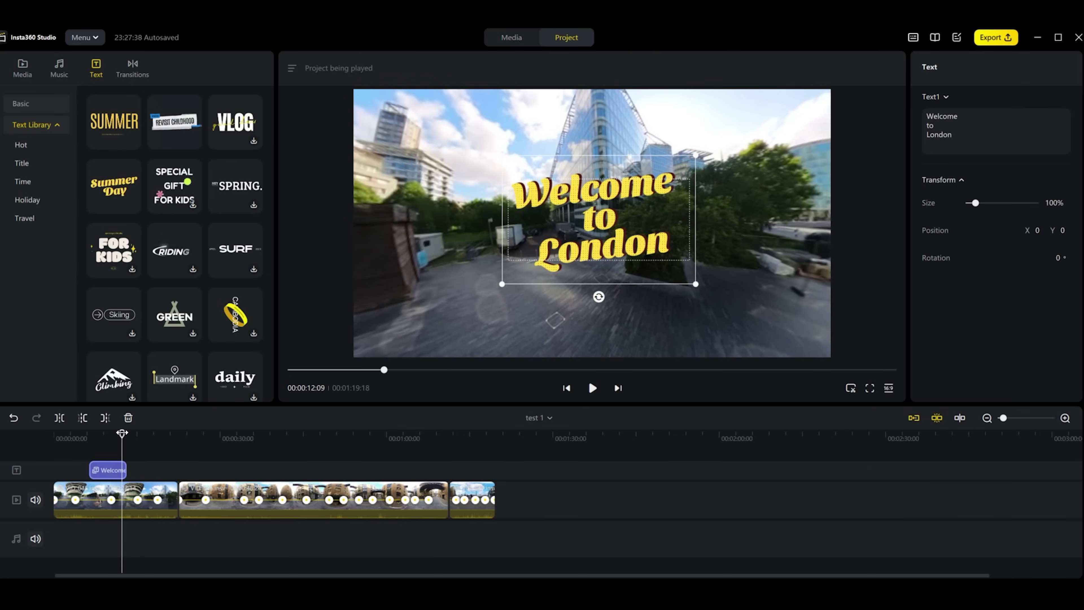
left_click(593, 389)
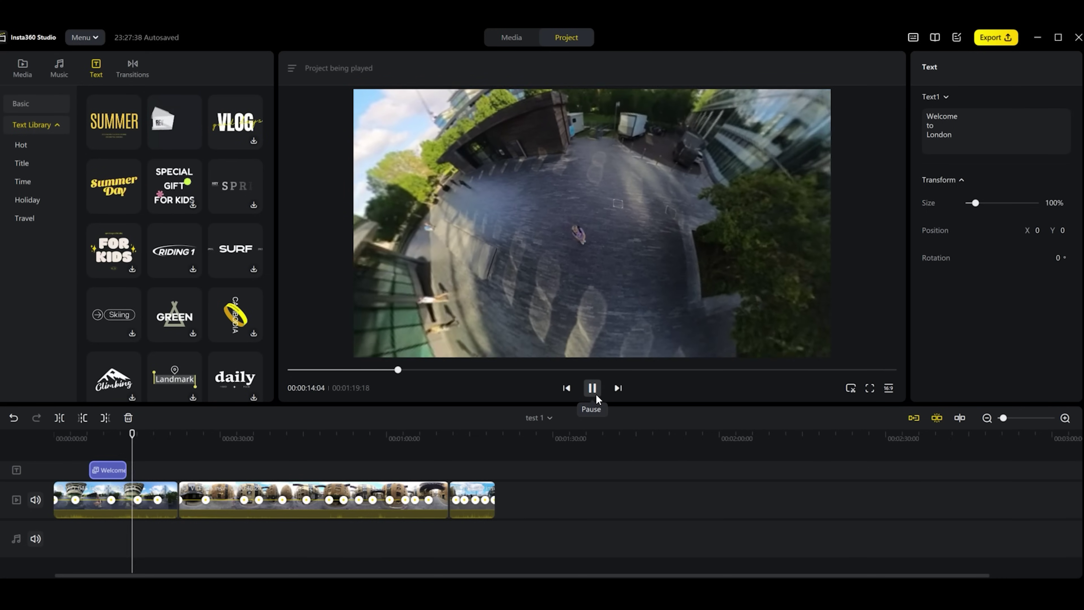
left_click(596, 394)
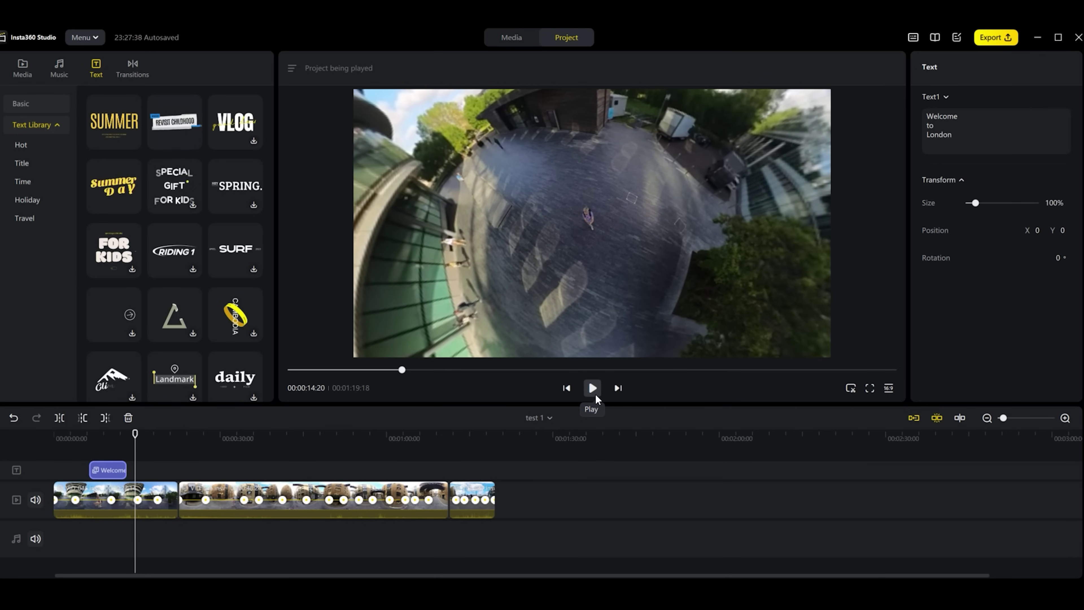
mouse_move(156, 144)
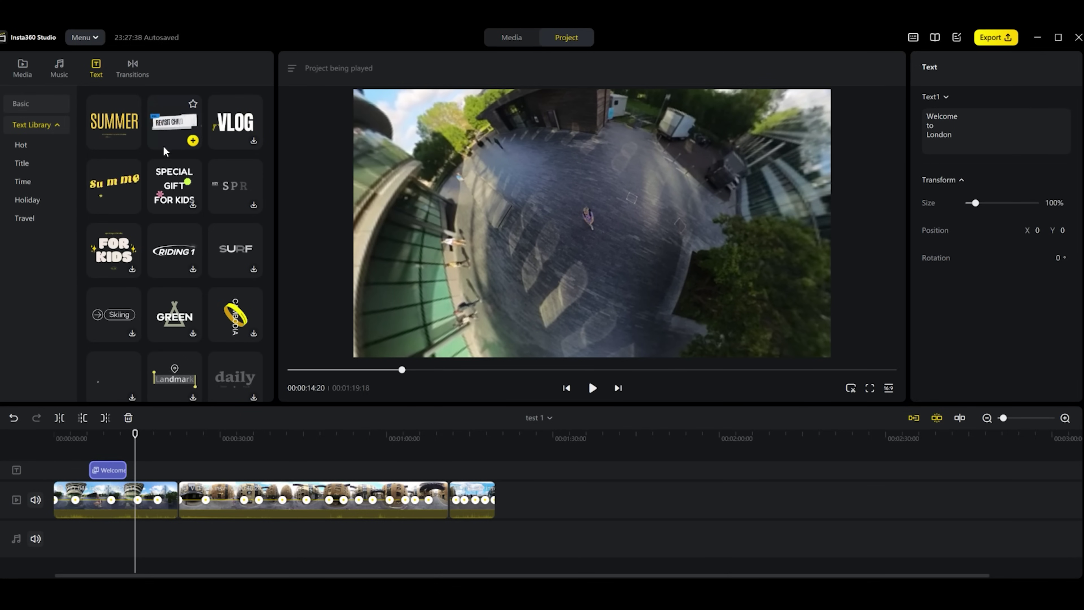
scroll(169, 229, "down", 3)
scroll(174, 266, "down", 7)
scroll(175, 260, "down", 3)
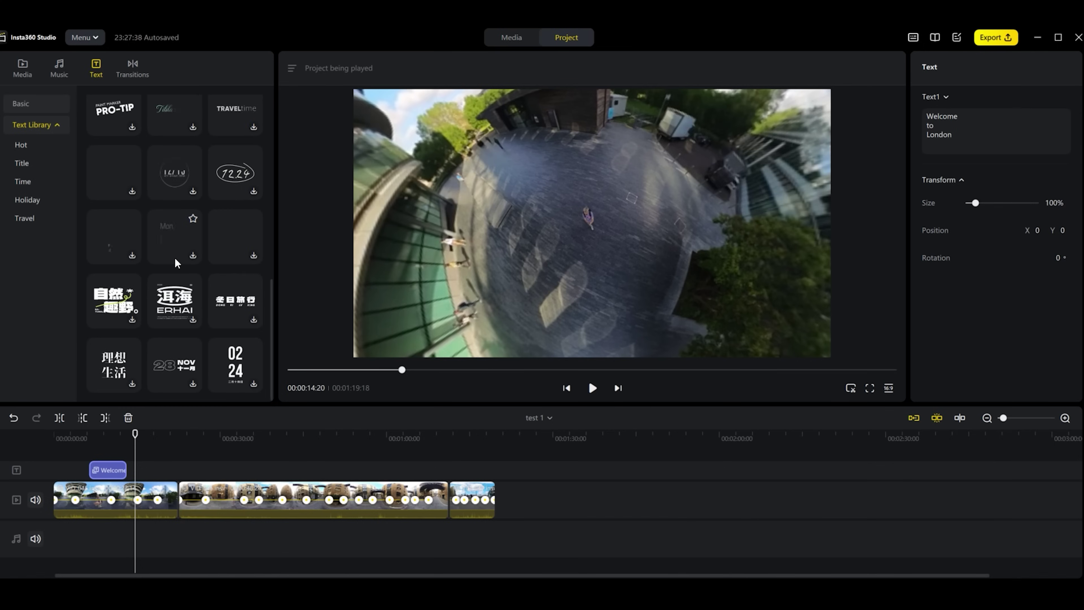
Add a Basic Default text clip to the text track and lengthen it by about 21 seconds.
left_click(28, 104)
mouse_move(107, 120)
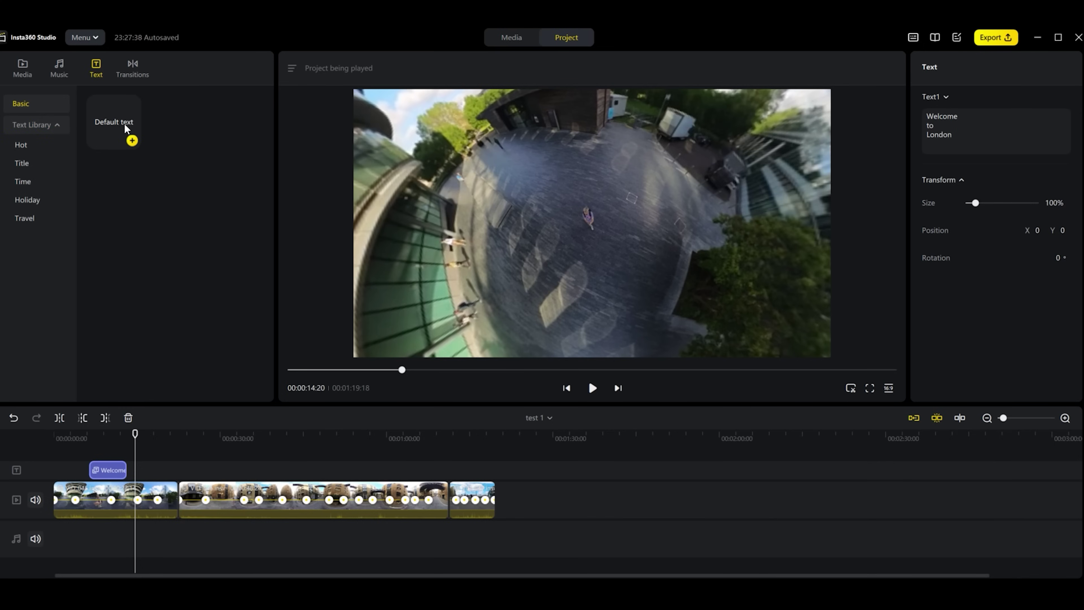
left_click(115, 122)
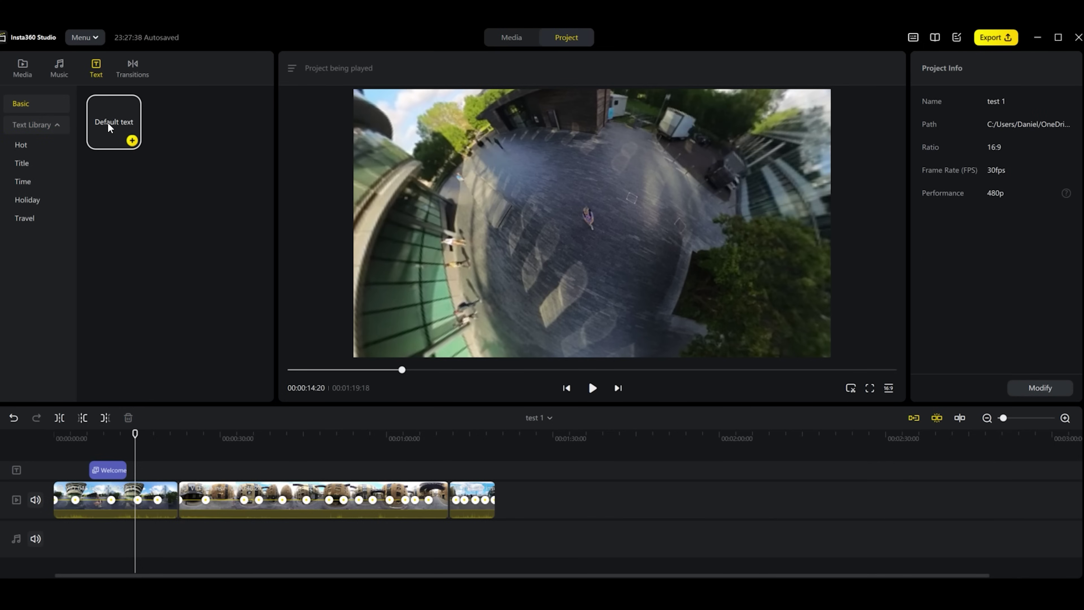
left_click_drag(108, 122, 187, 478)
left_click(188, 471)
left_click_drag(208, 470, 318, 470)
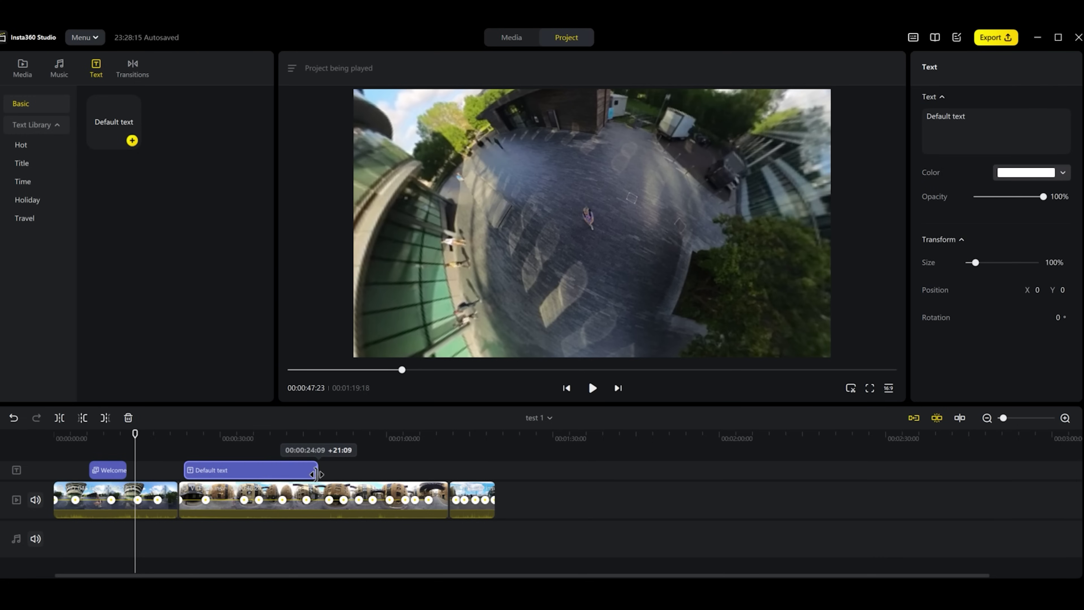
left_click(225, 445)
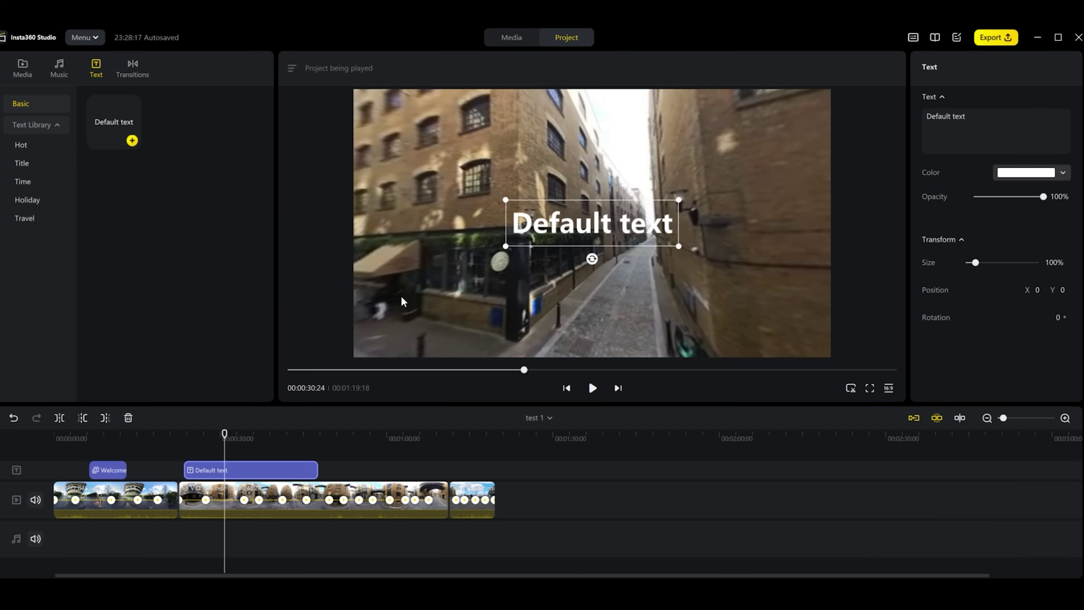
Change the new caption's wording to 'Hello my name is'.
left_click(920, 124)
key("ctrl+a")
type("Hekki")
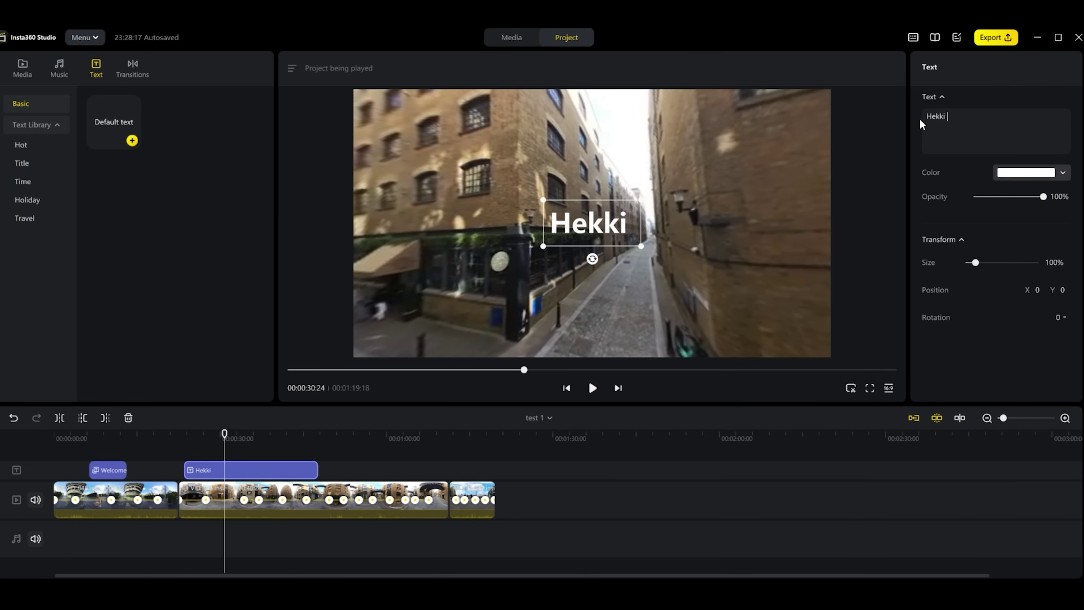
key("BackSpace")
key("BackSpace")
key("BackSpace")
key("BackSpace")
key("BackSpace")
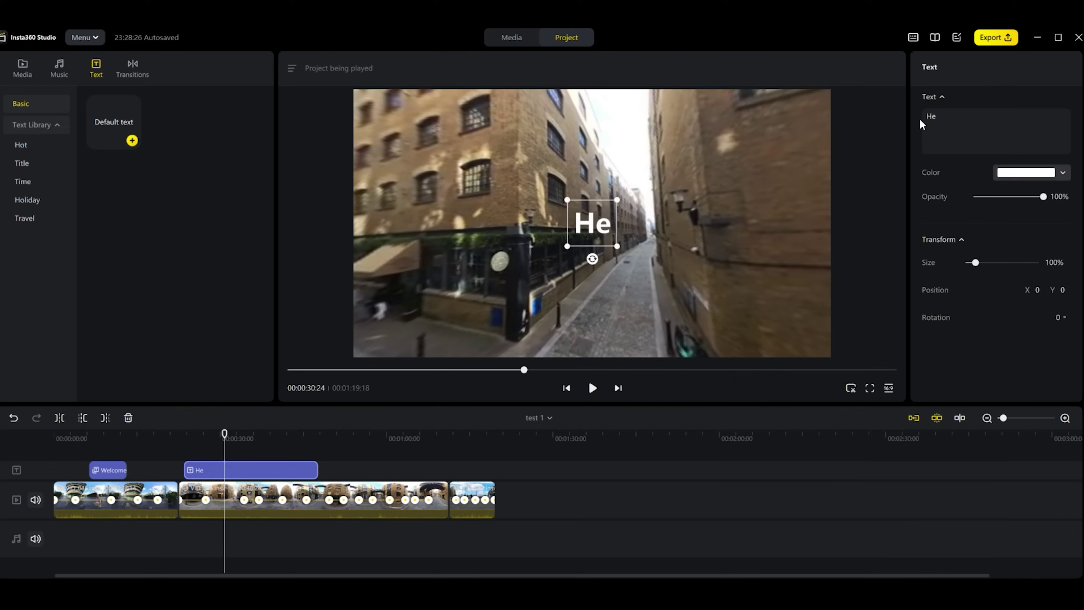
type("Hek")
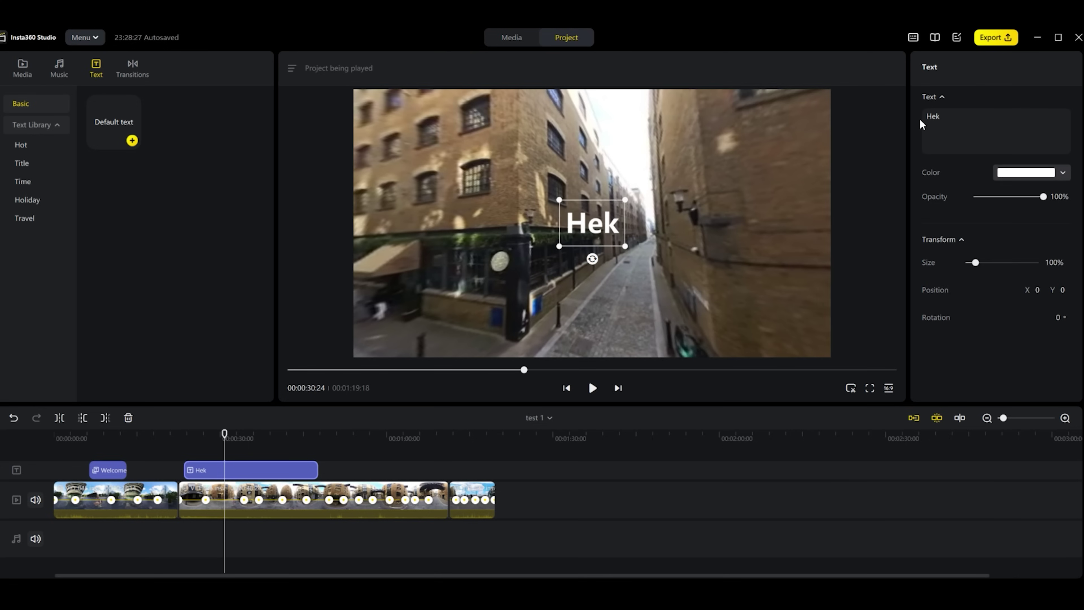
key("BackSpace")
type("llo my name is")
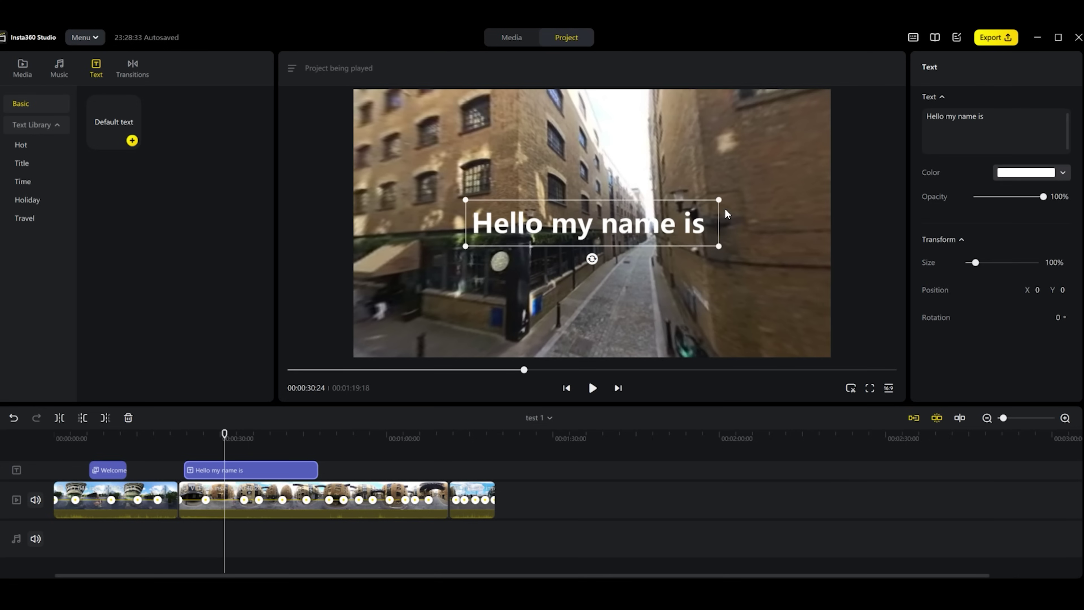
Shrink the caption to 43% and move it toward the bottom of the frame.
left_click(716, 196)
left_click(716, 215)
left_click_drag(719, 201, 629, 329)
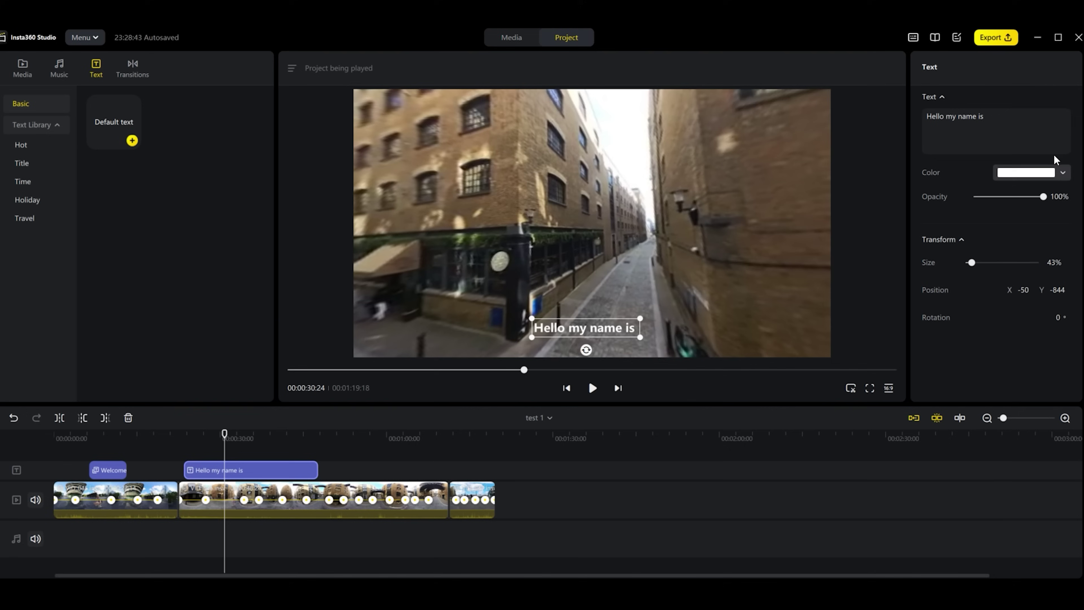
Set the caption's text colour to yellow.
left_click(1061, 173)
left_click(986, 358)
scroll(1021, 328, "down", 3)
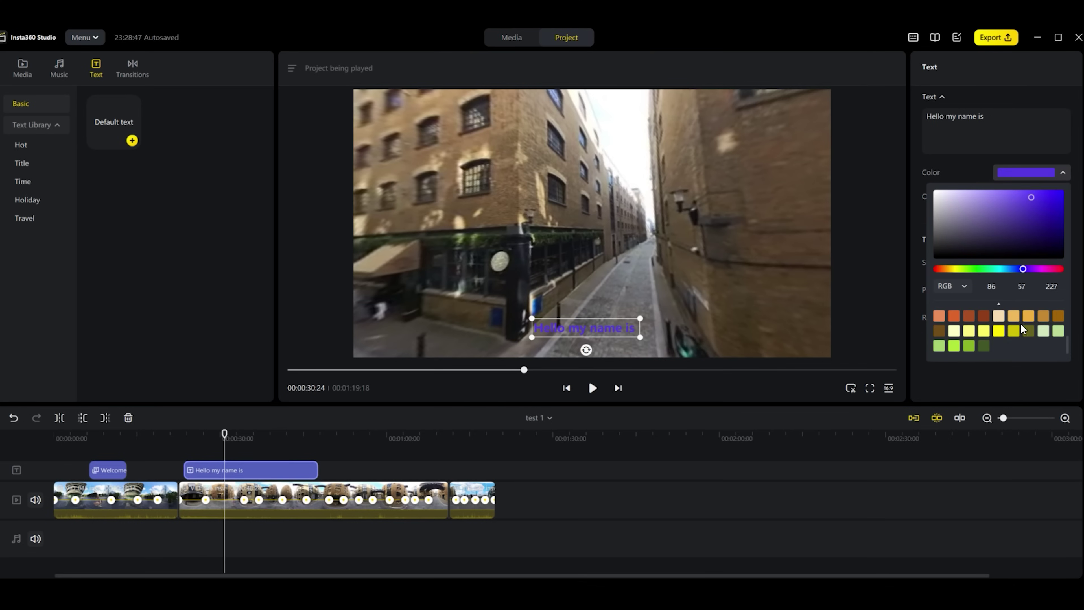
left_click(985, 333)
key("Escape")
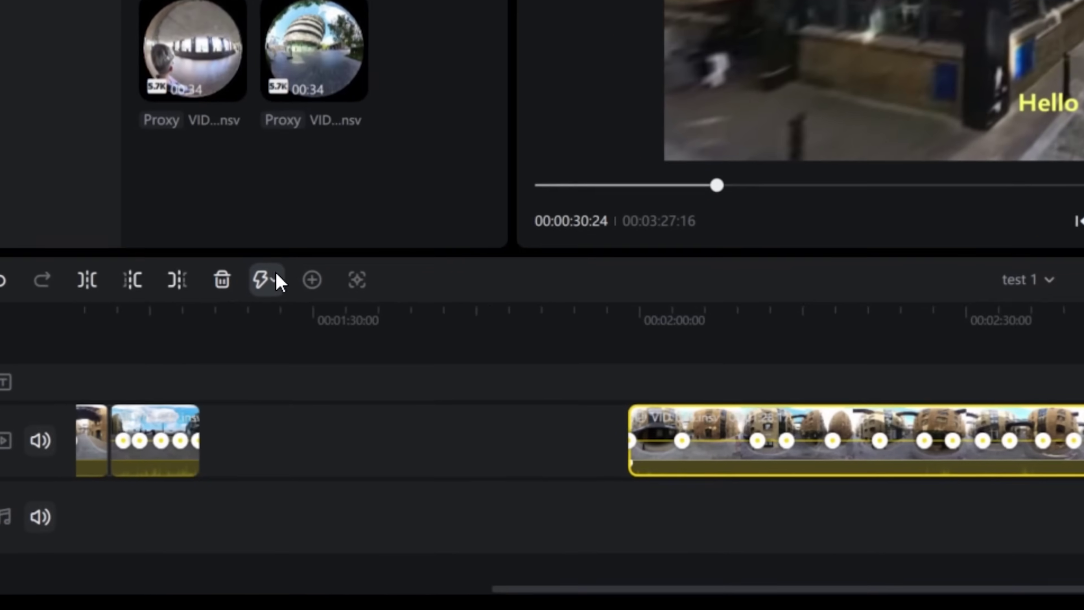
Open the clips' Speed options and bring up the Frame Interpolation choices, keeping 1.0x speed.
left_click(277, 276)
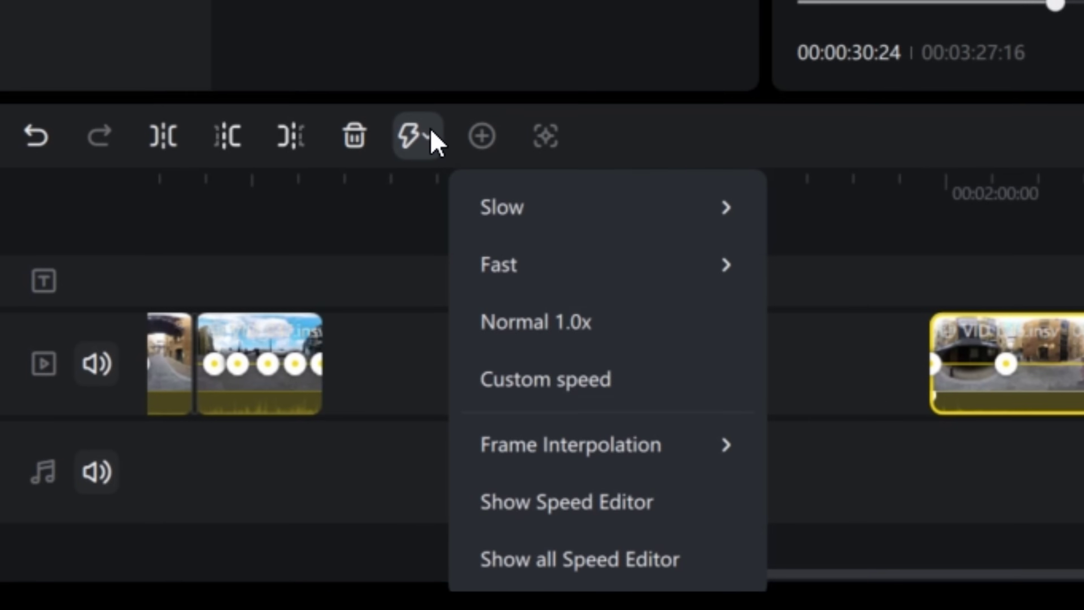
left_click(277, 277)
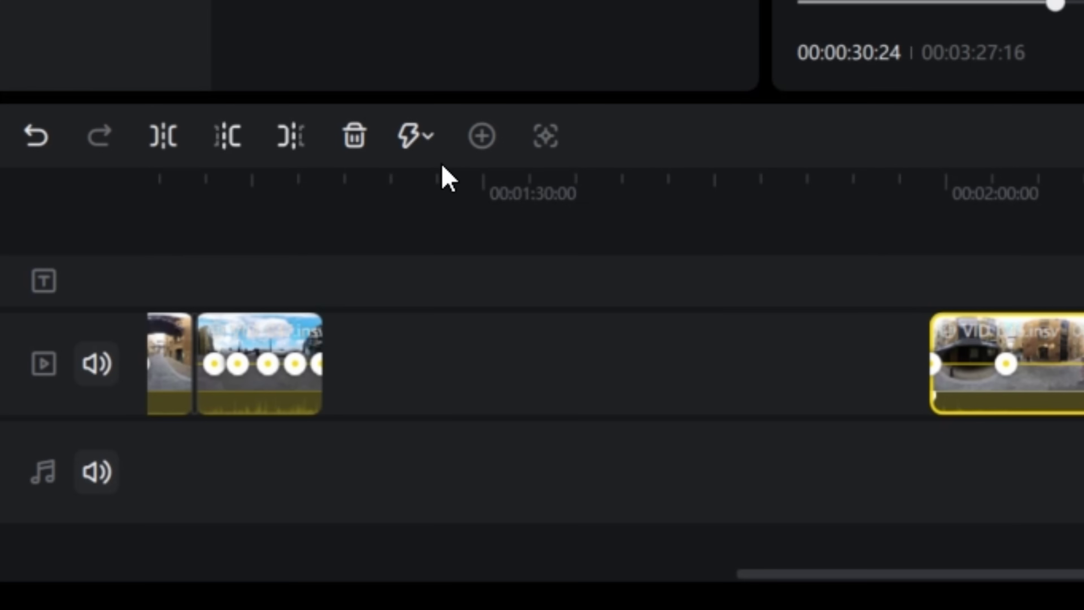
left_click(428, 136)
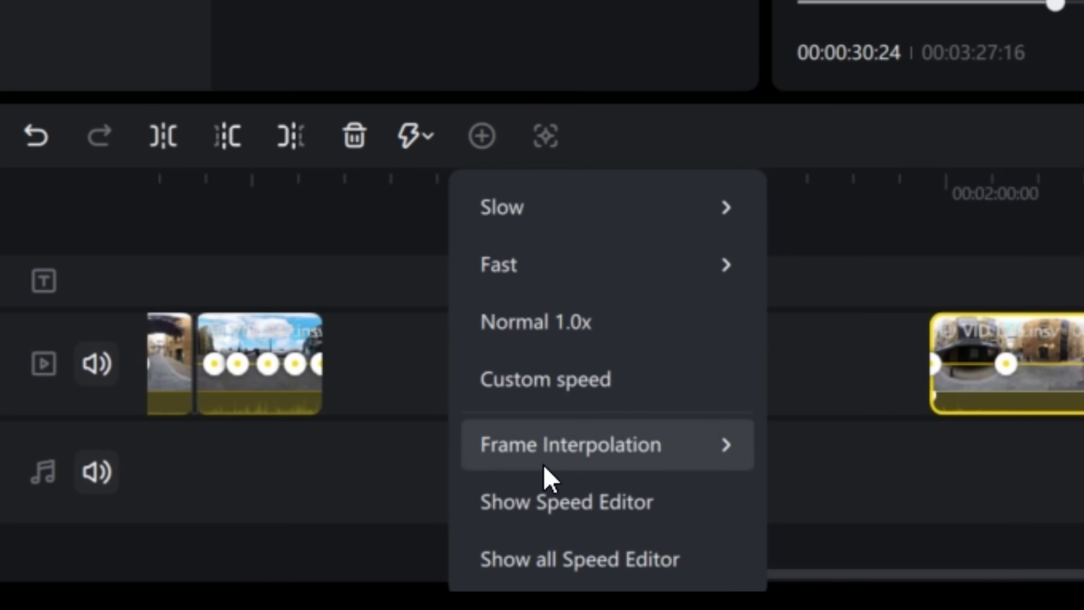
mouse_move(550, 277)
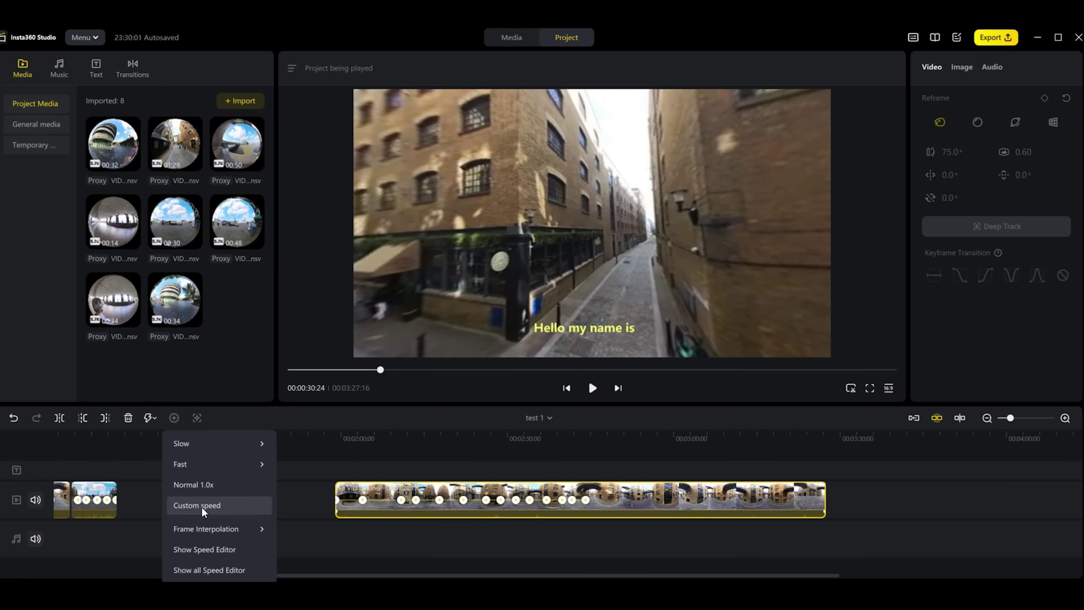
mouse_move(207, 530)
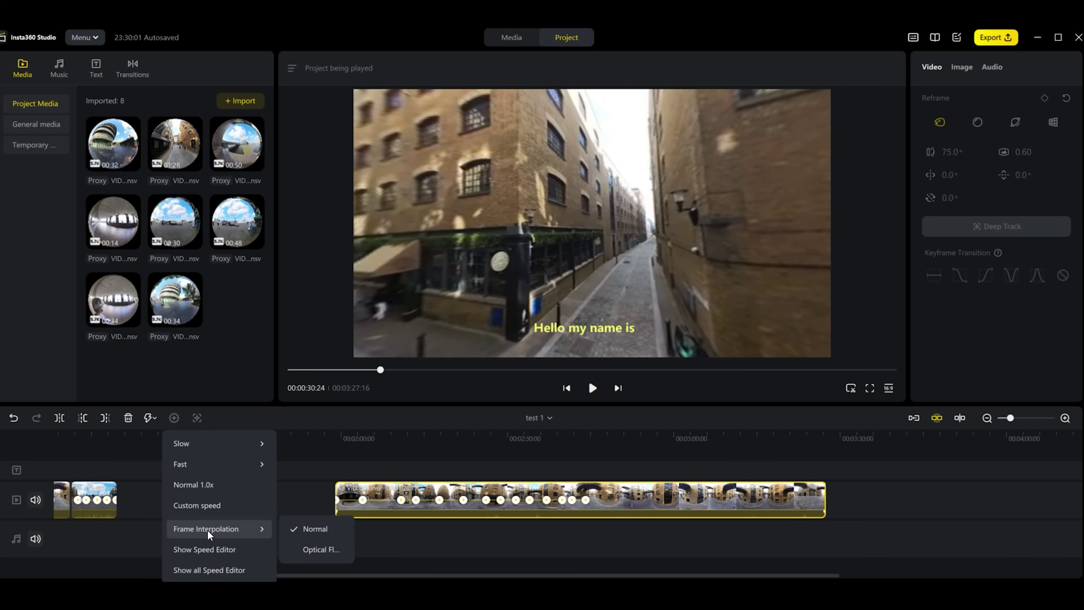
Set interpolation to Optical Flow, re-aim the alley clip, and keep 16:9 after trying 2.35:1 and 9:16.
left_click(314, 548)
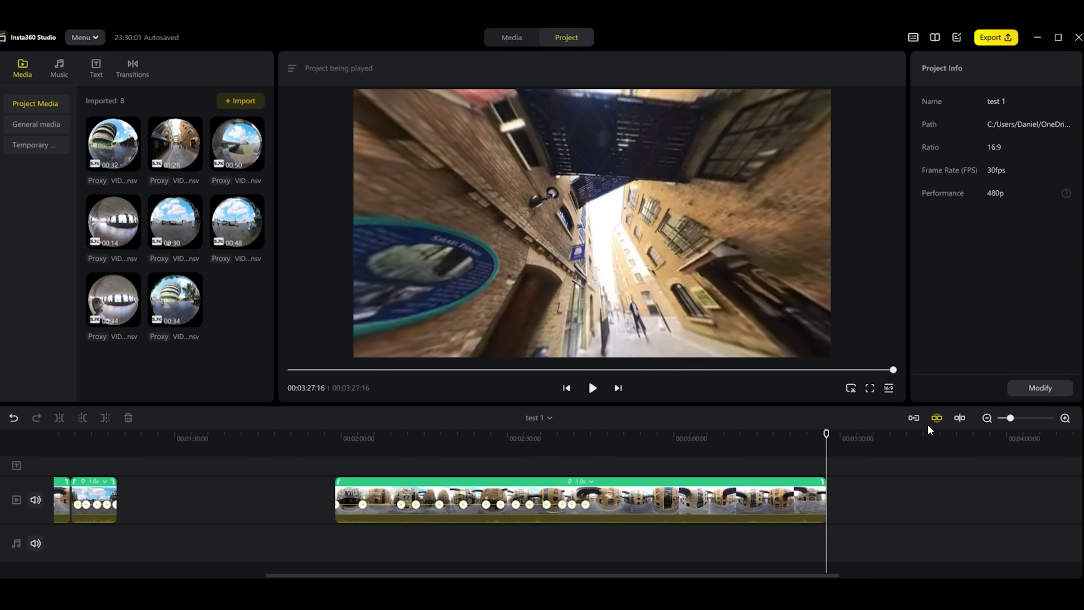
left_click_drag(742, 287, 612, 158)
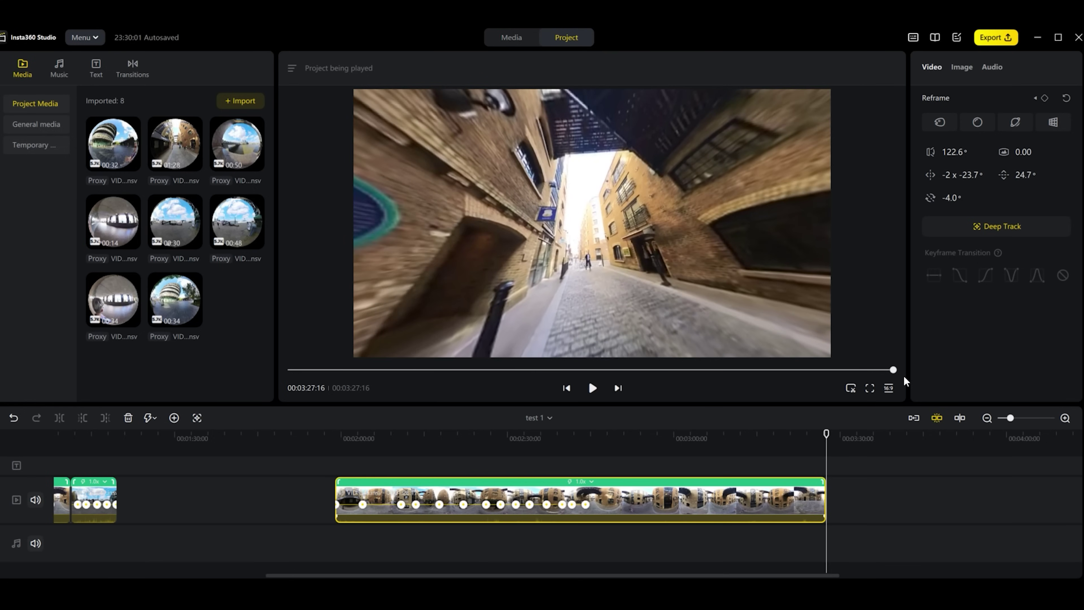
left_click(887, 388)
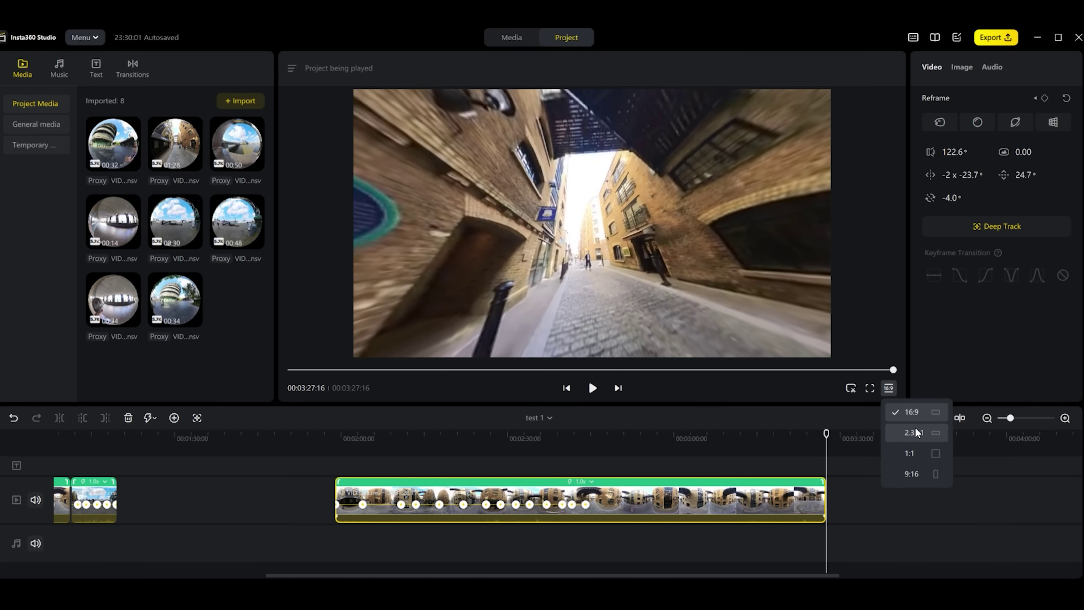
left_click(914, 432)
left_click(893, 392)
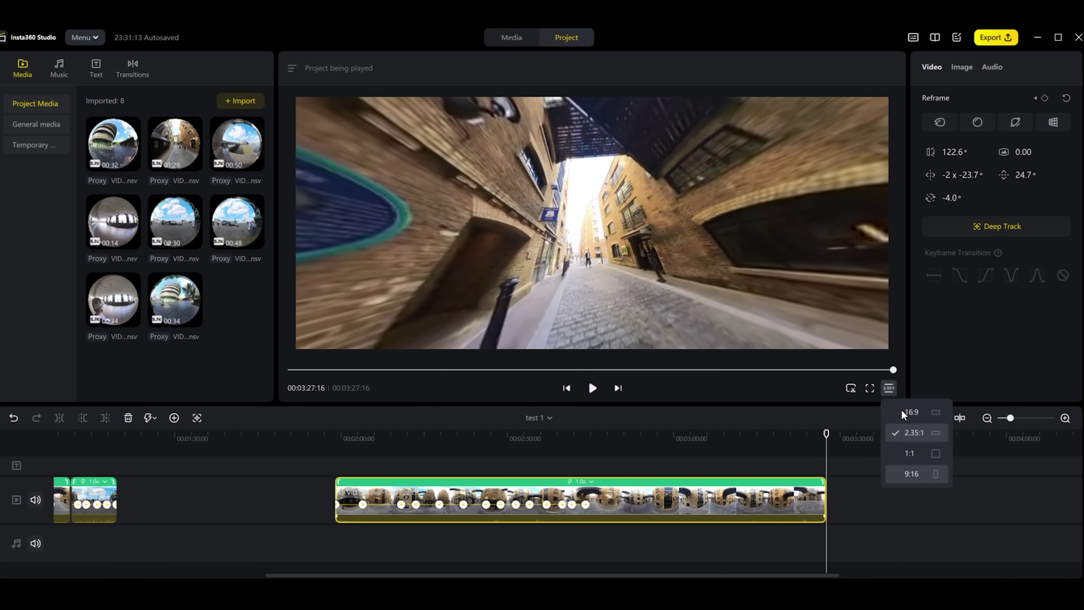
left_click(911, 474)
left_click(888, 388)
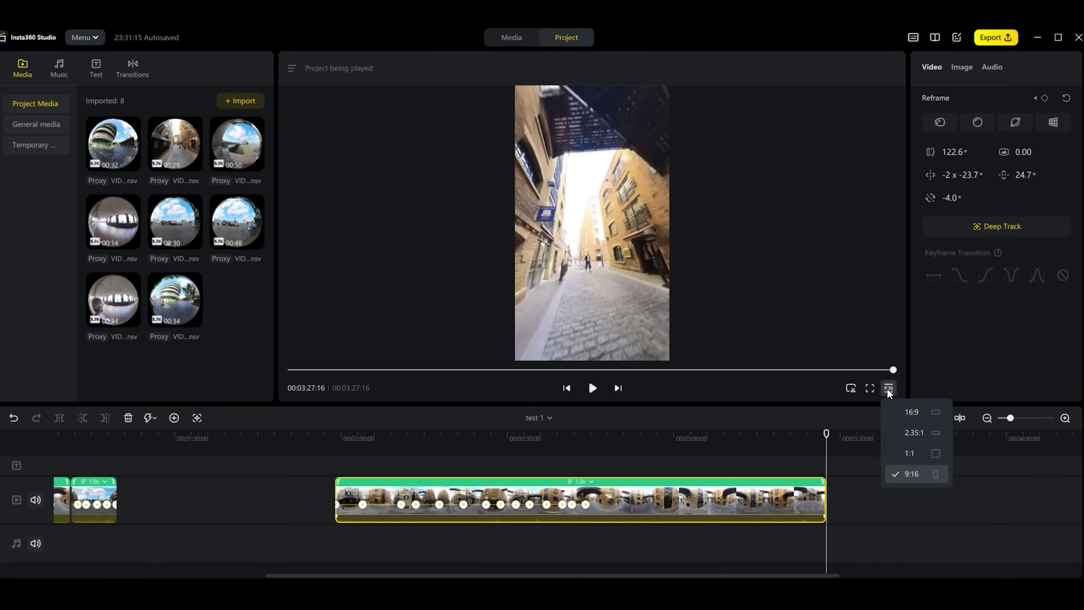
left_click(911, 412)
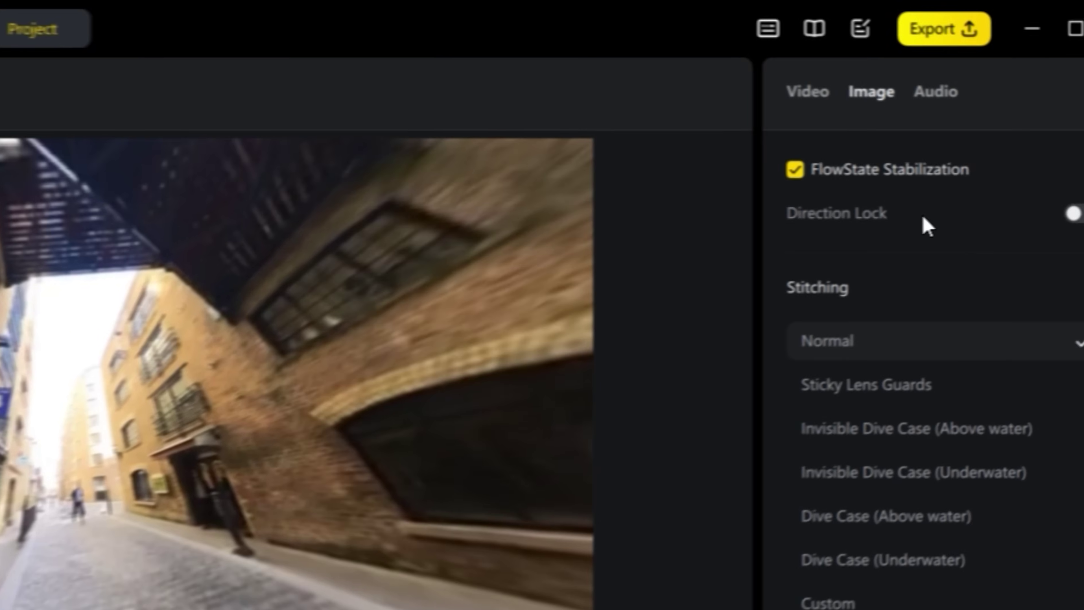
In Image Processing, switch Motion ND on for the alley clip, leaving Color Plus and Clarity Plus off.
scroll(854, 399, "down", 4)
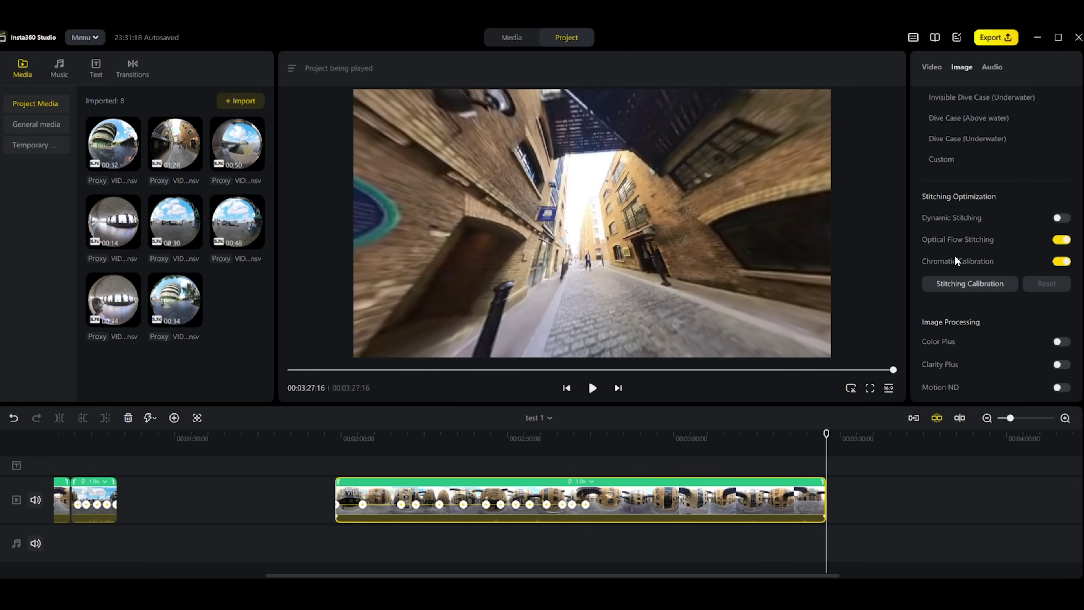
scroll(950, 248, "down", 1)
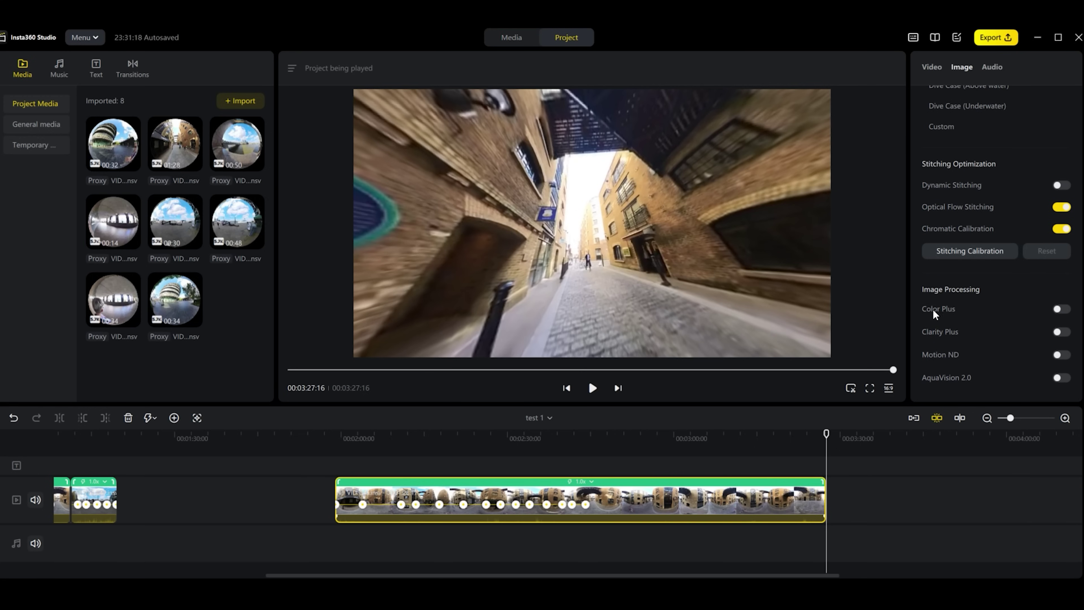
left_click(1061, 310)
left_click(1060, 309)
left_click(1058, 332)
left_click(1058, 333)
left_click(1061, 355)
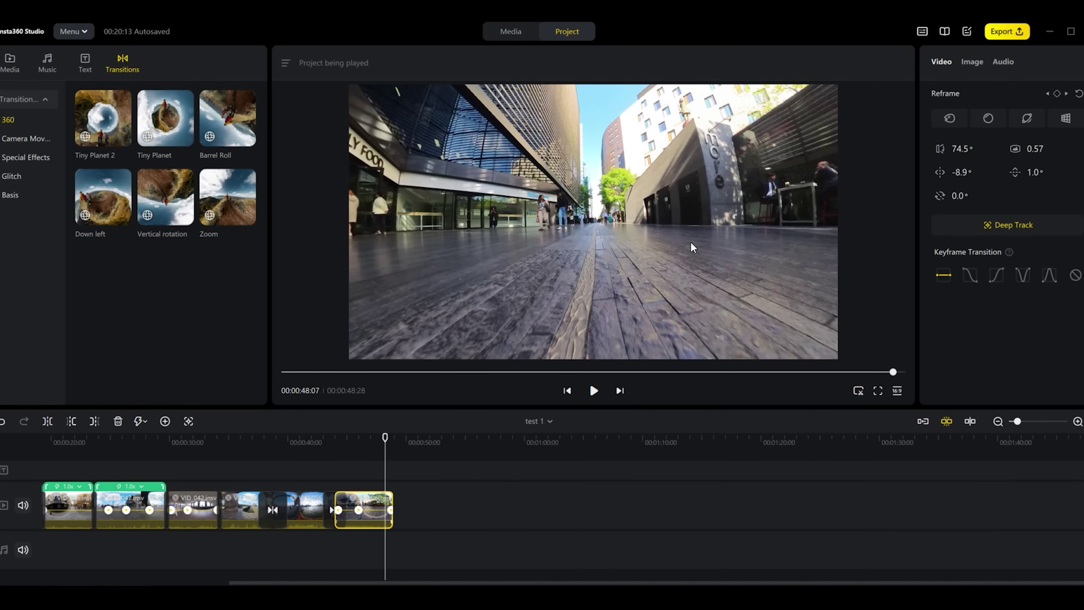
Set the export to no preset, 2160P resolution, a 71 Mbps bitrate and H.265 encoding.
left_click(1007, 33)
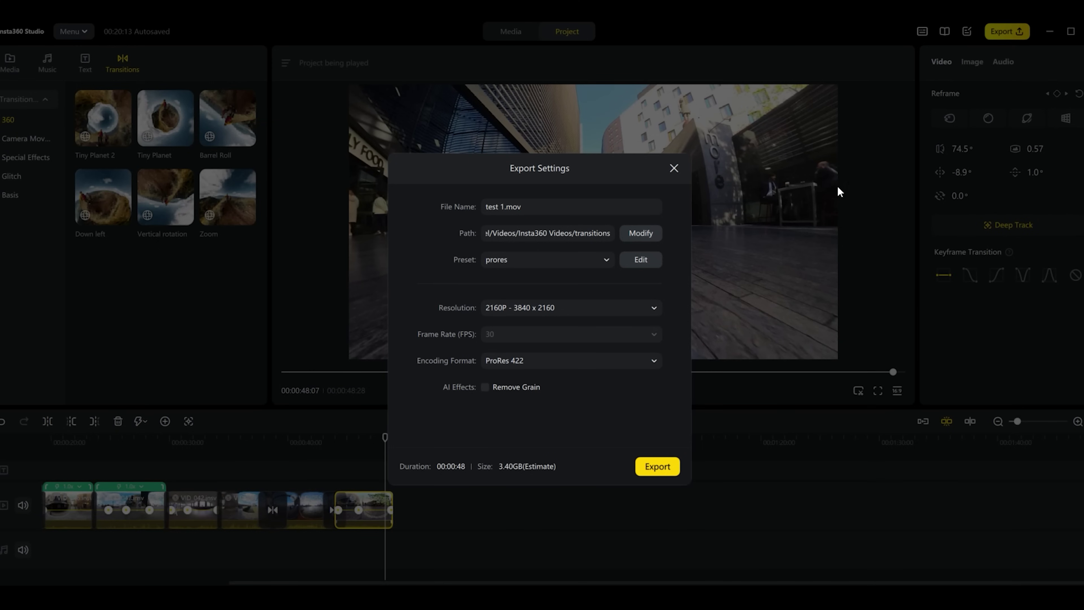
left_click(549, 269)
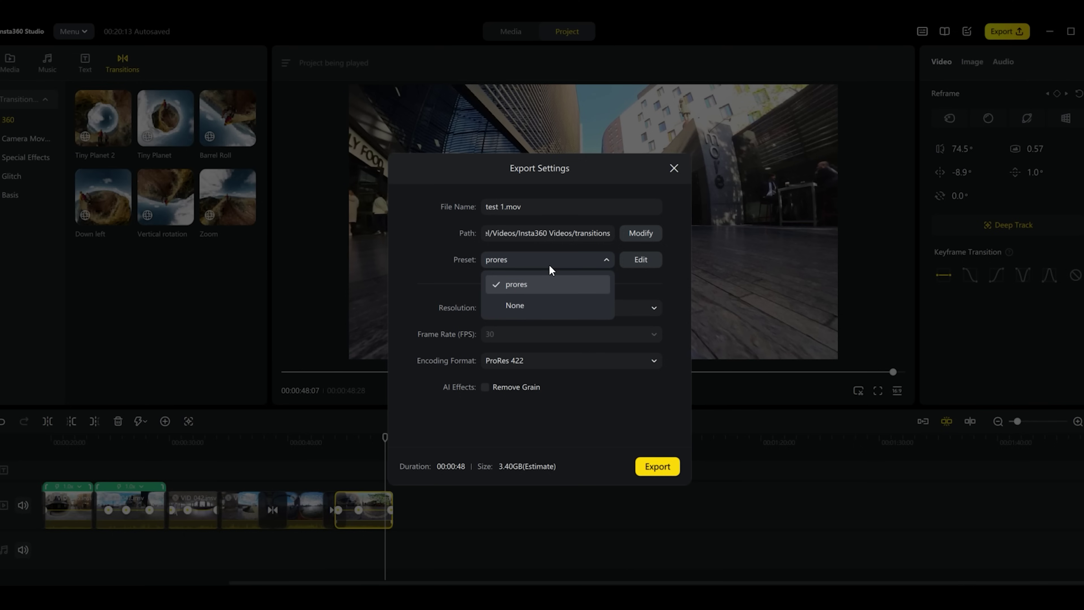
left_click(549, 266)
left_click(548, 265)
left_click(533, 297)
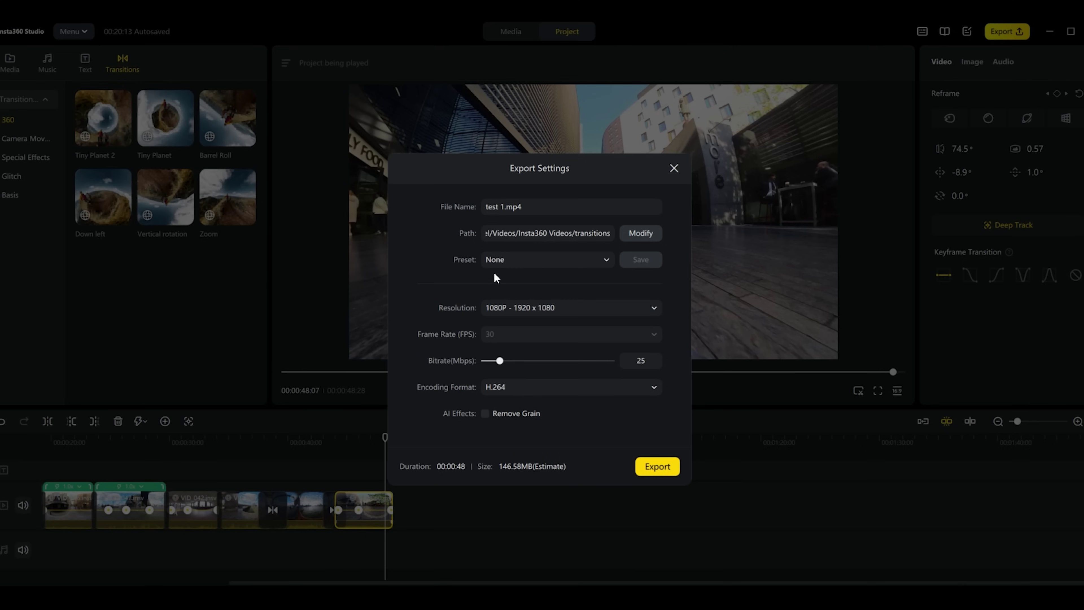
left_click(525, 307)
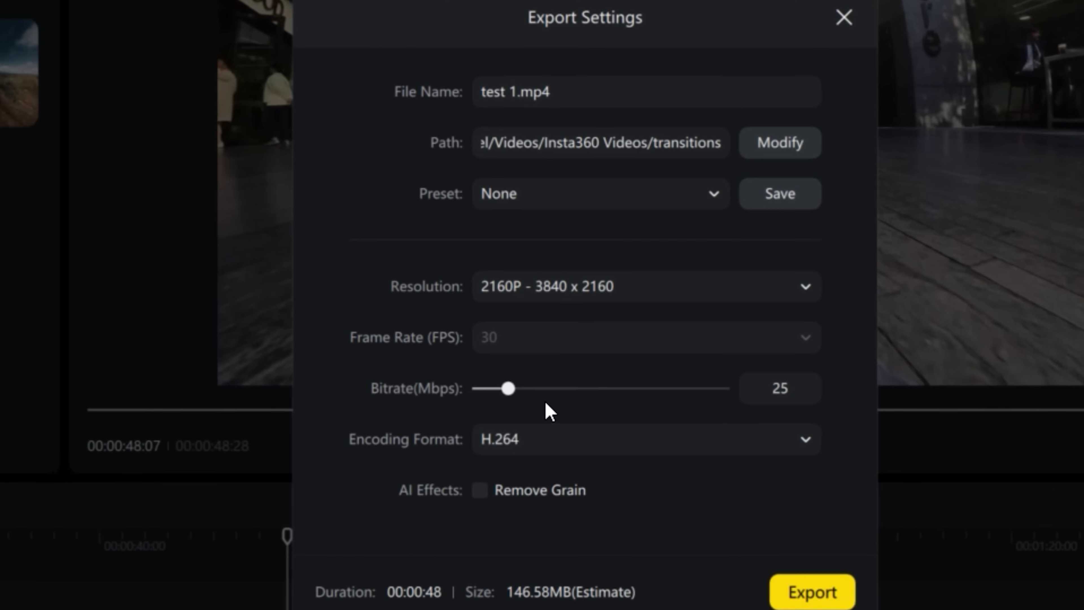
left_click_drag(563, 394, 562, 390)
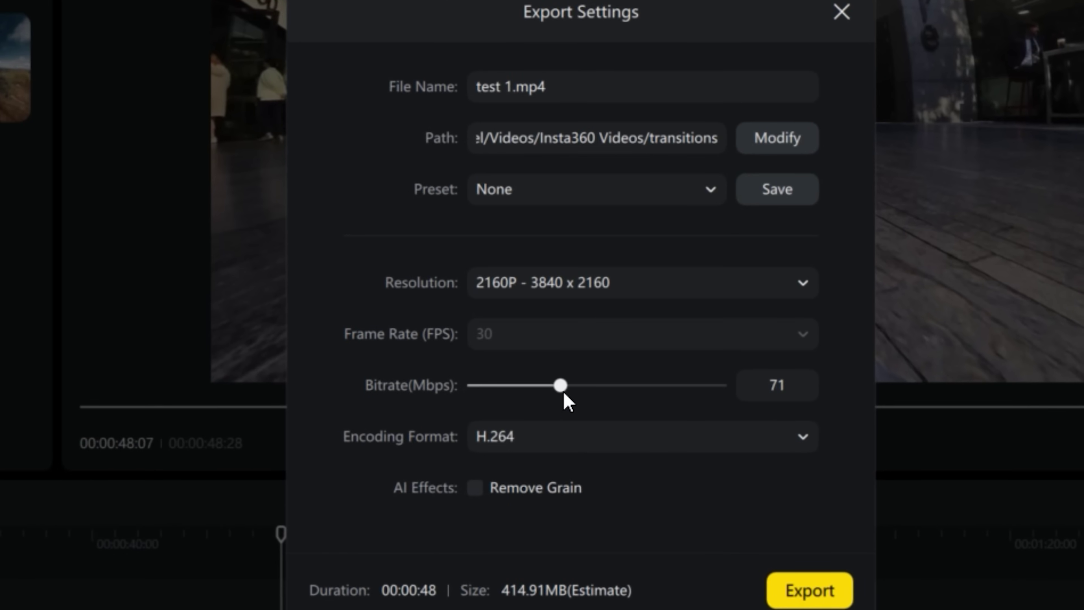
left_click(546, 444)
left_click(546, 528)
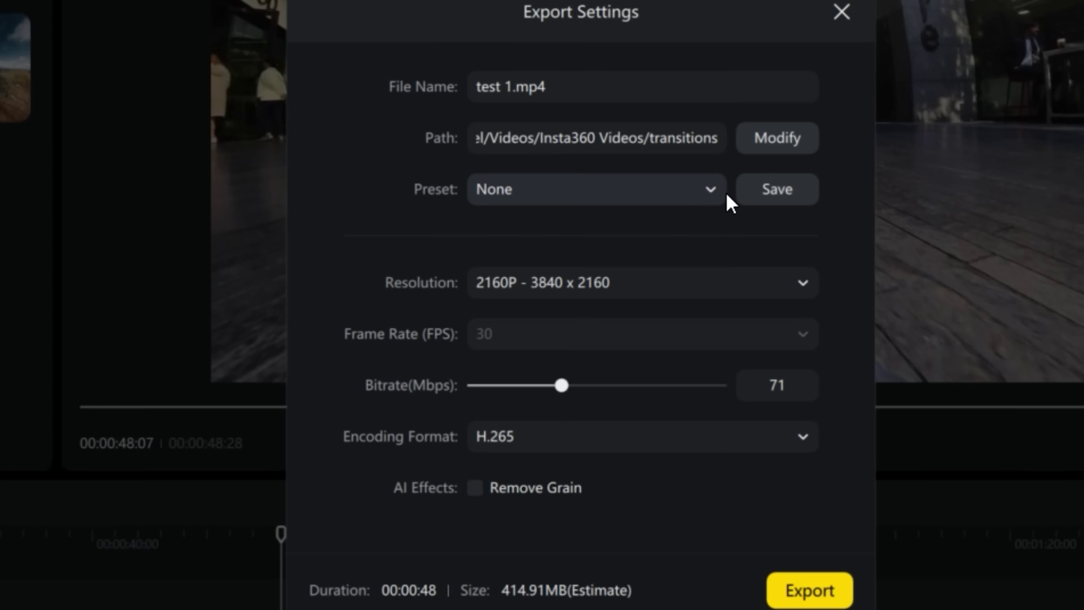
Save these export settings as a preset named '4K hs65'.
left_click(776, 193)
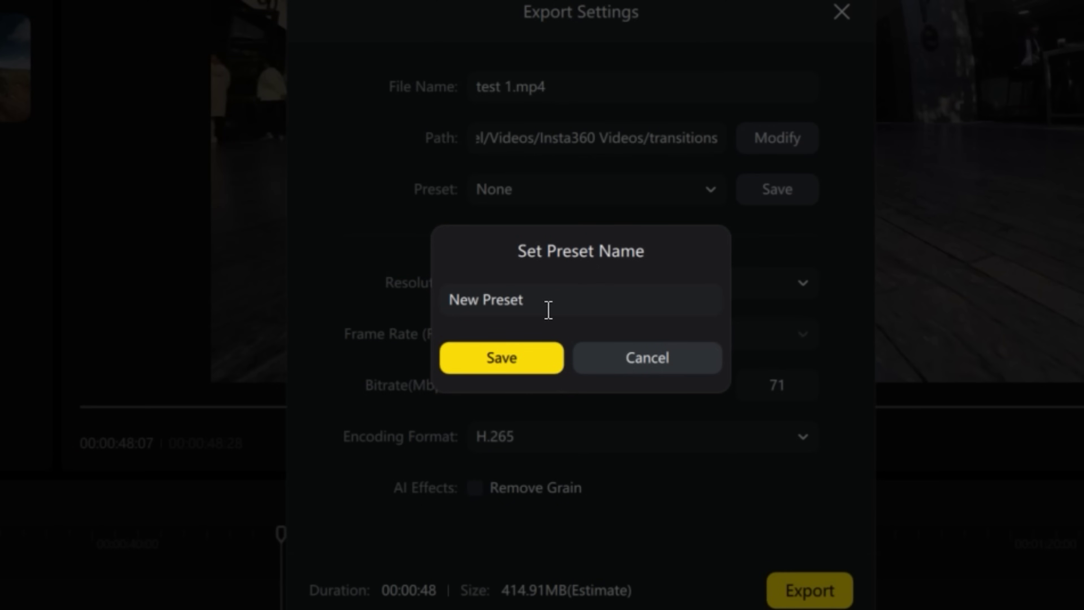
key("ctrl+a")
type("4K")
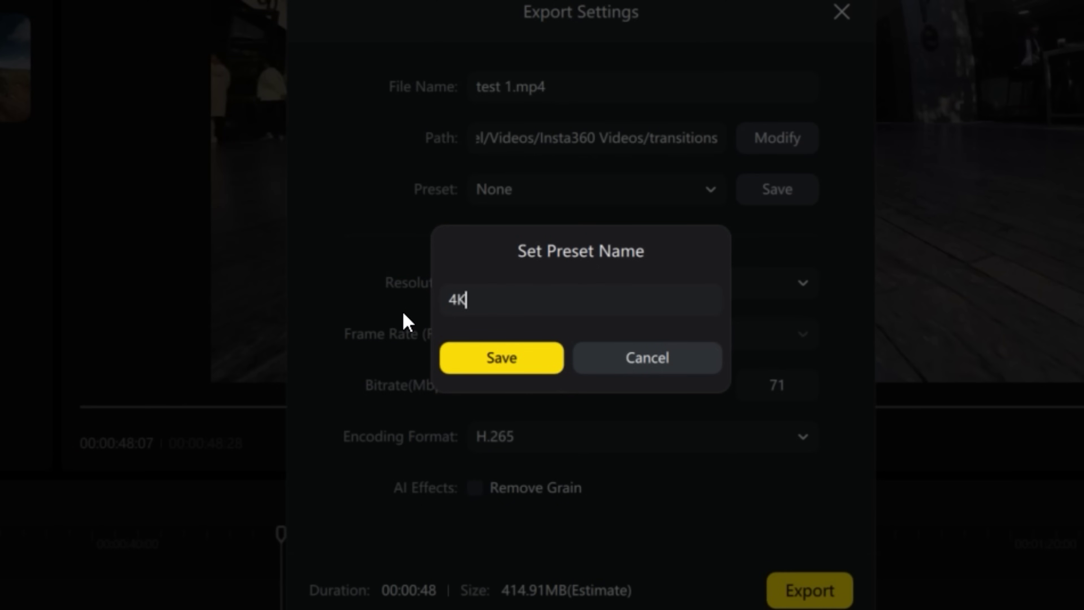
type(" hs64")
key("BackSpace")
type("5")
left_click(473, 359)
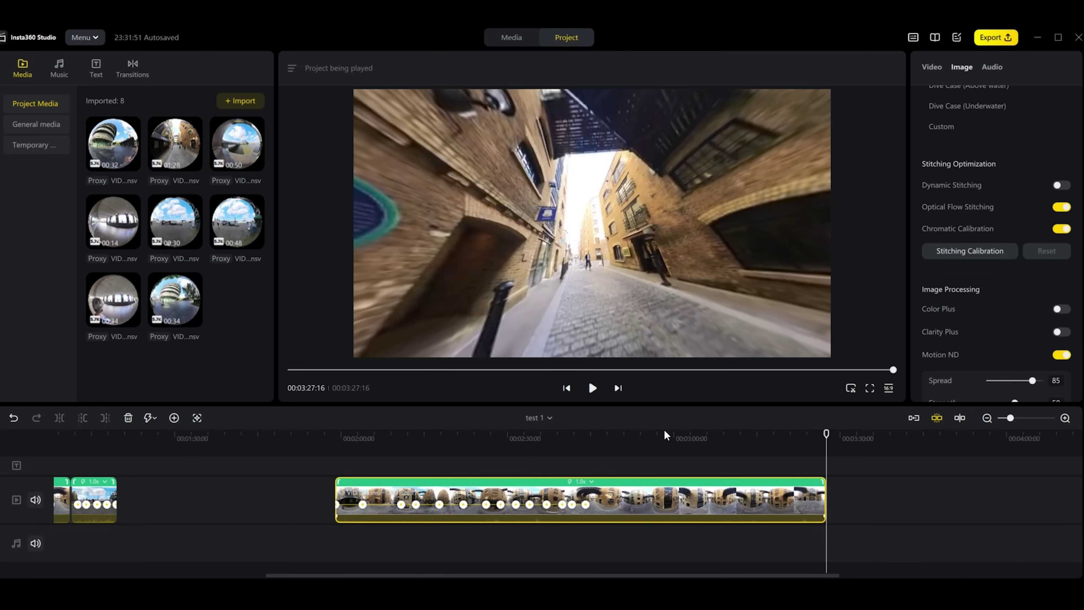
left_click_drag(722, 285, 575, 222)
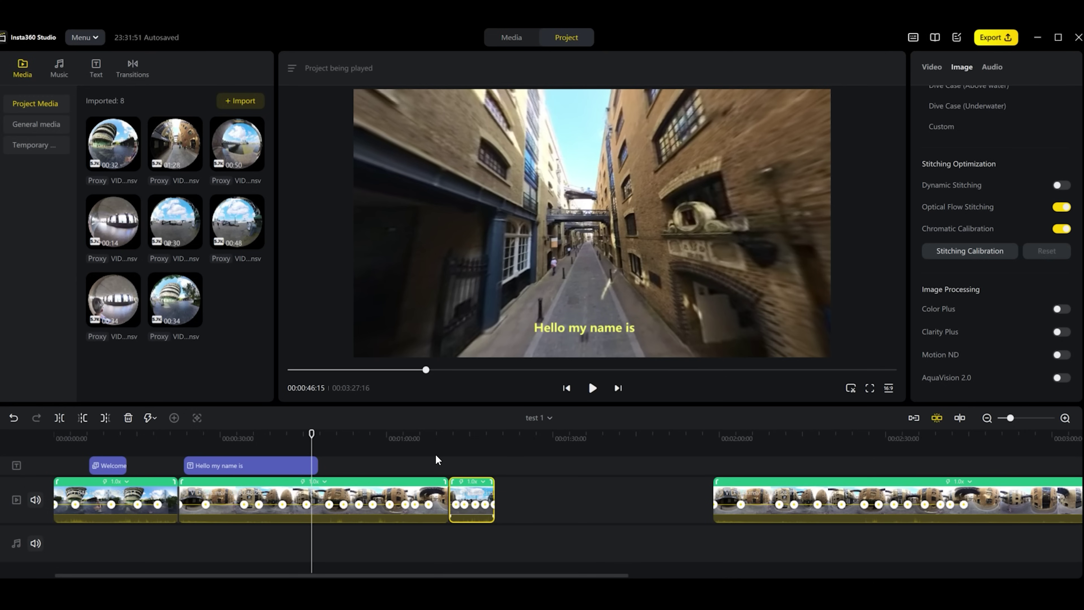
left_click(436, 440)
left_click_drag(439, 439, 458, 438)
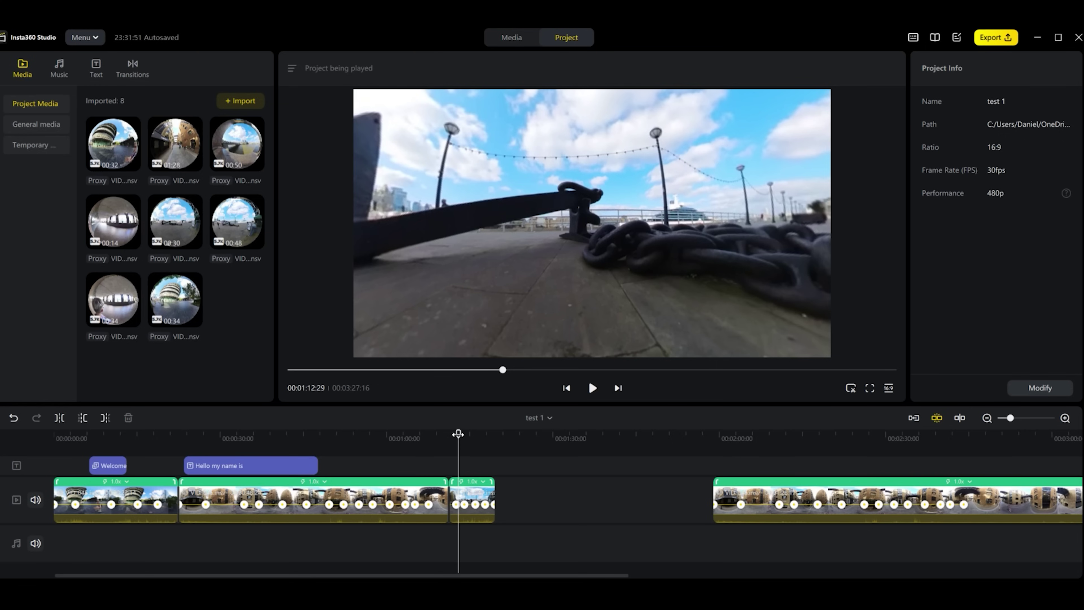
left_click_drag(458, 437, 424, 437)
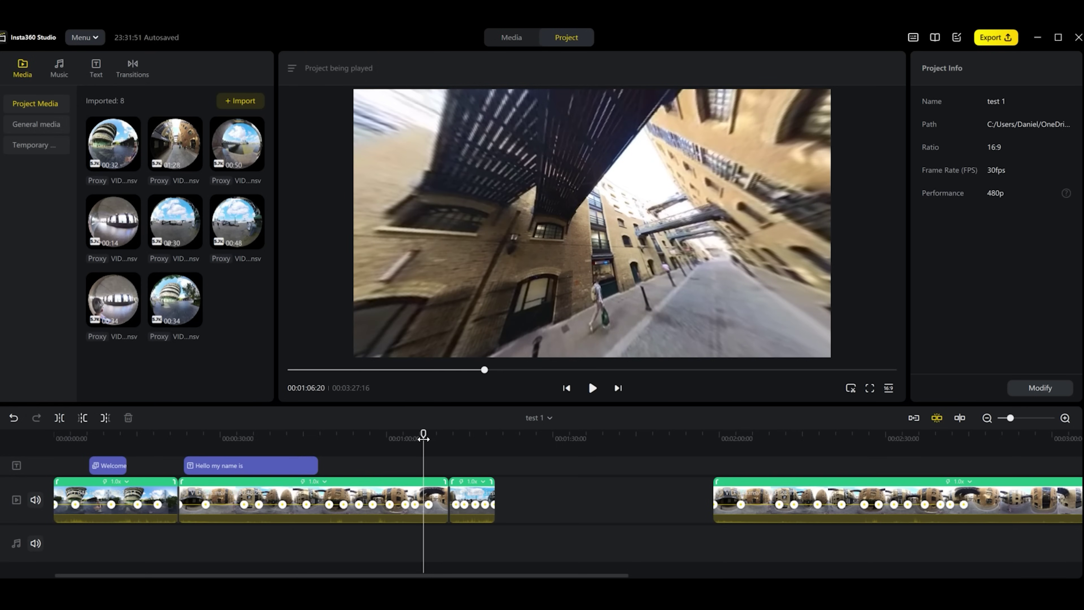
left_click(814, 438)
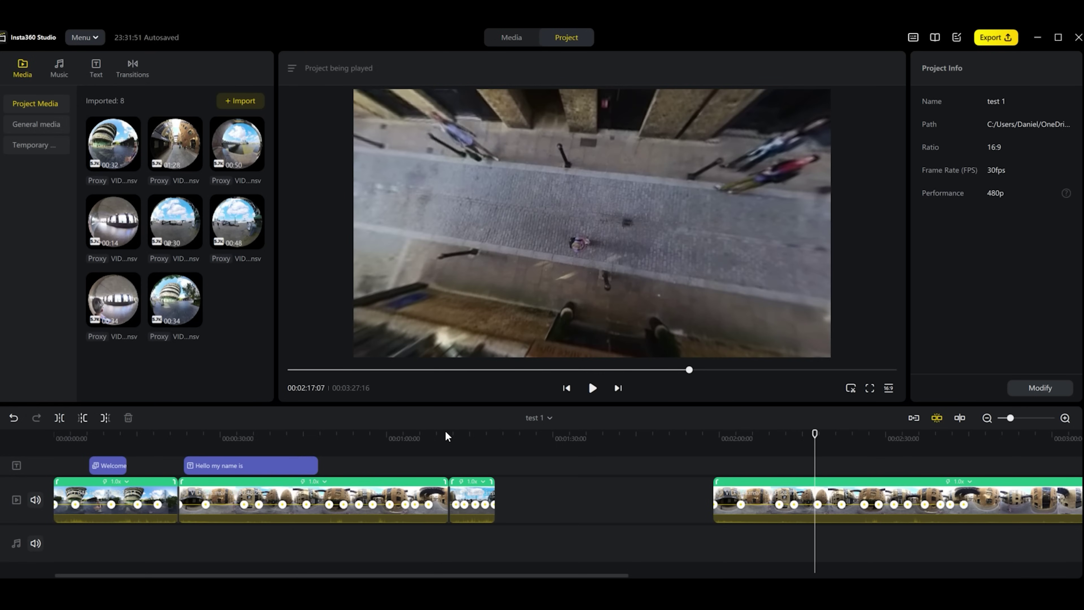
left_click(445, 436)
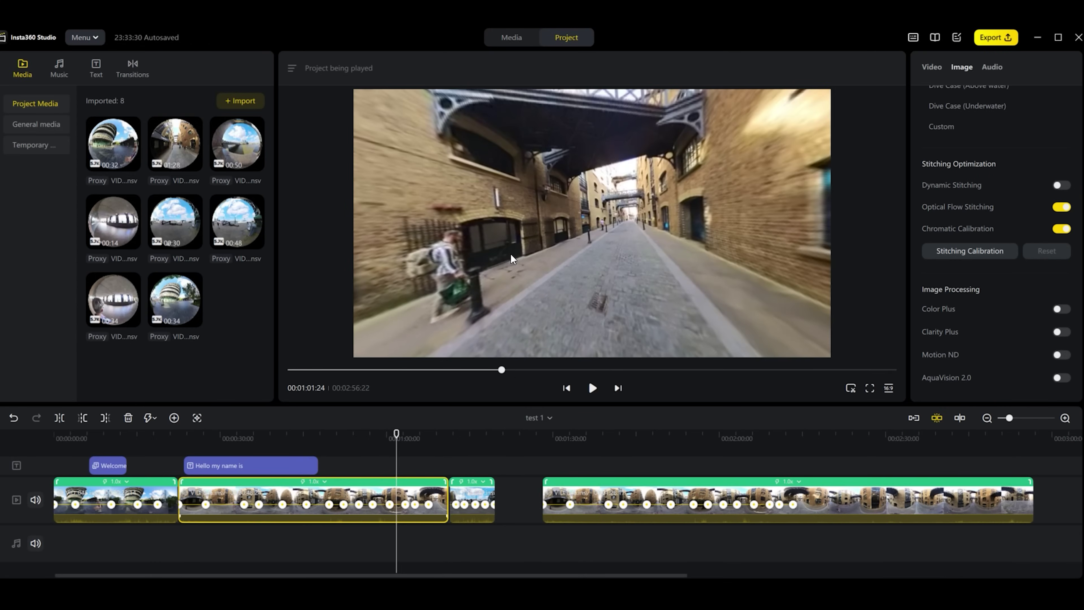
Re-aim the second clip's 360 view down the alley in the preview.
left_click_drag(579, 255, 633, 183)
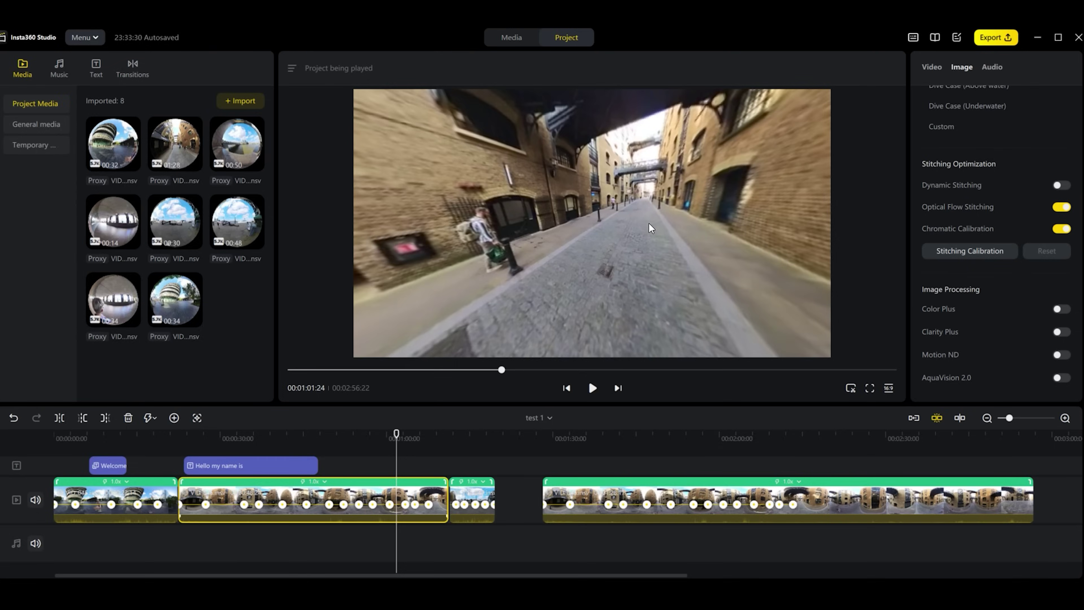